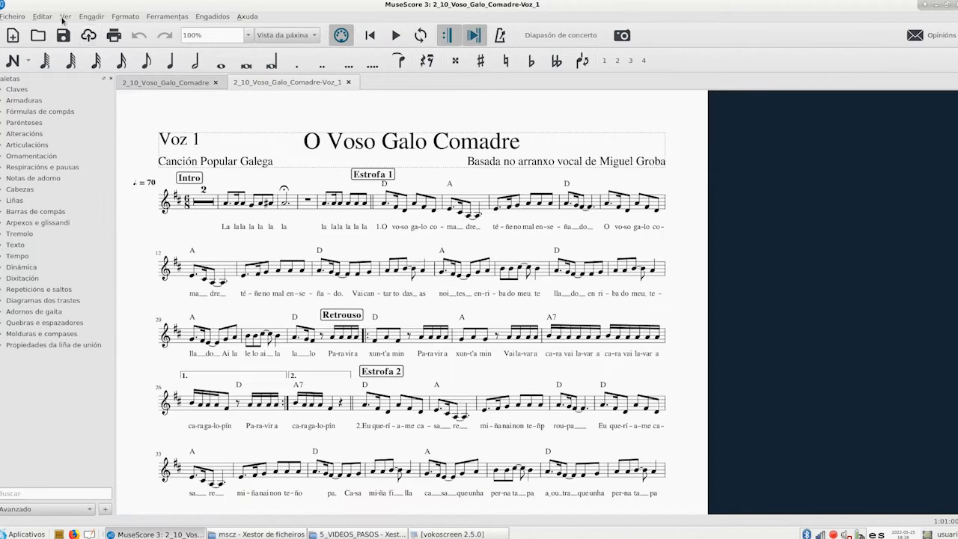
Step: Add a Batería from the indefinite-pitch percussion instruments to the Voz 1 score
click(47, 16)
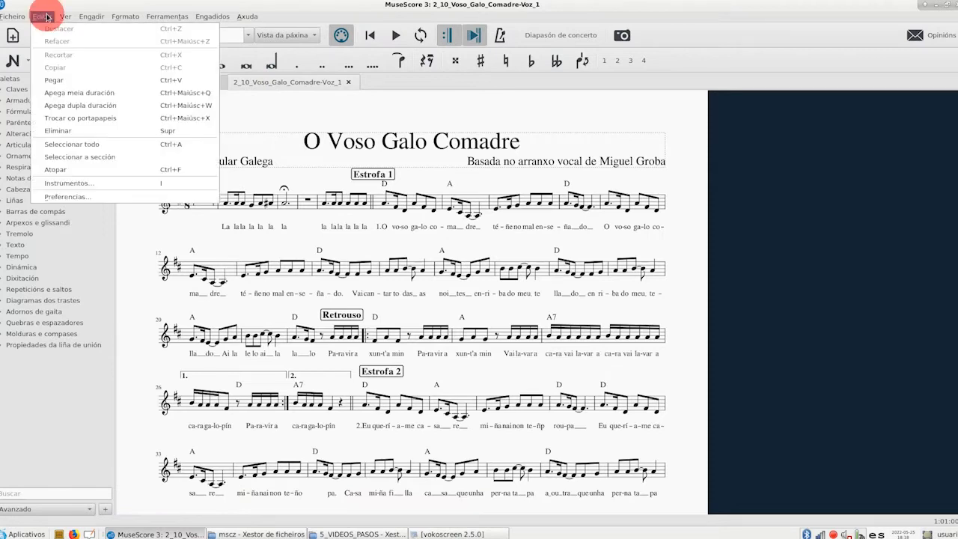
click(90, 187)
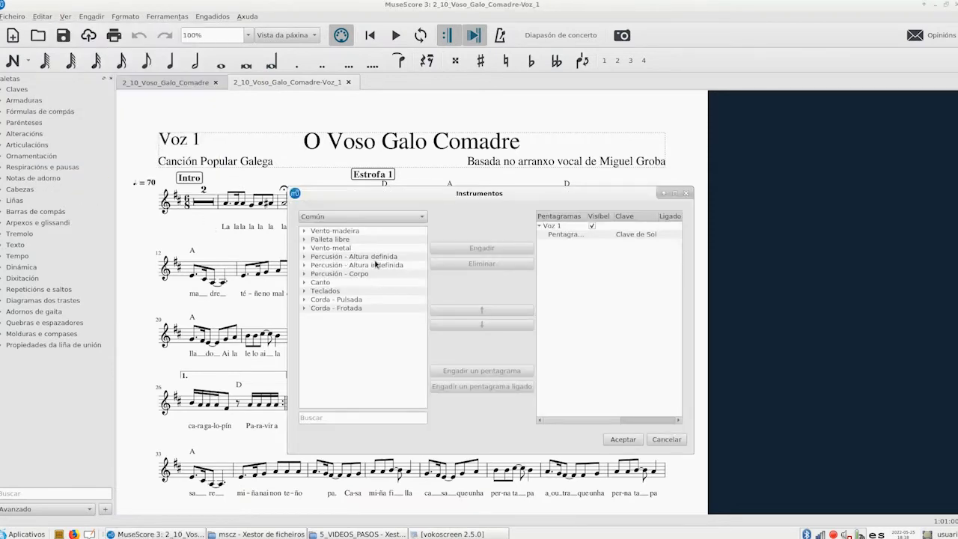
click(304, 265)
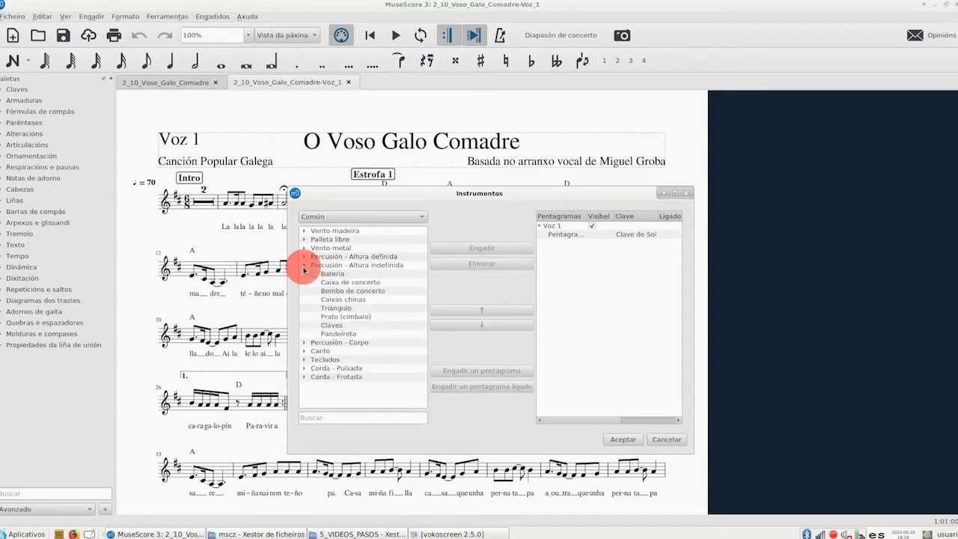
click(330, 276)
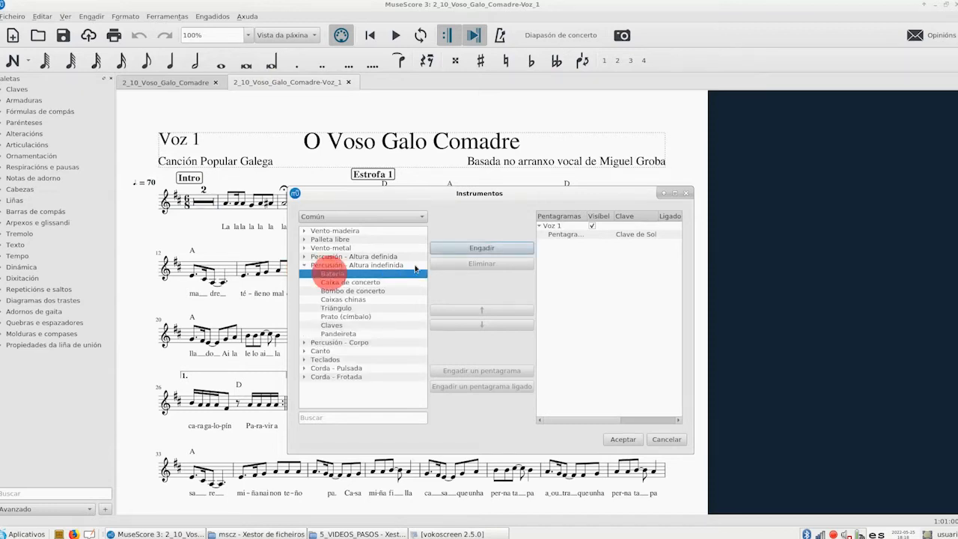
click(475, 252)
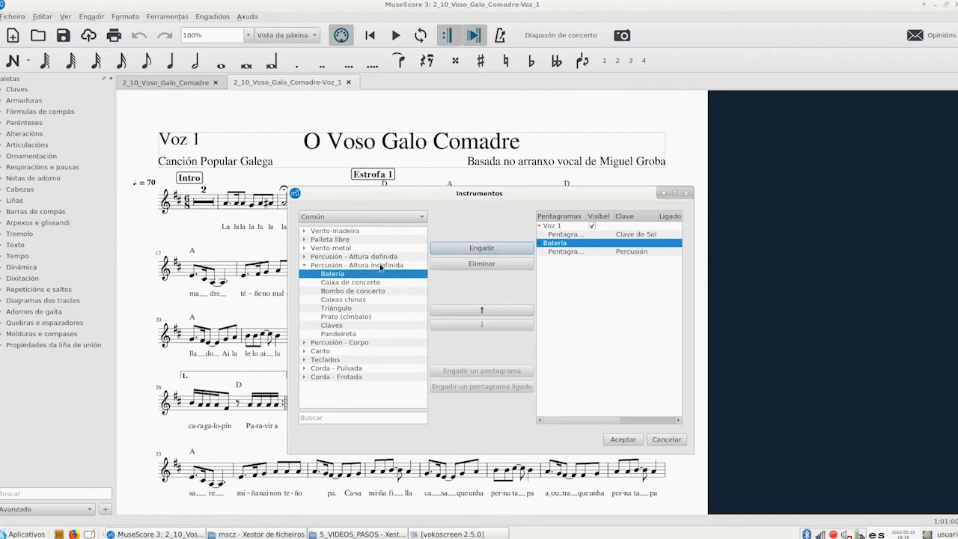
Step: Add a Pandeireta to the score and place it above the Batería in the instrument order
click(340, 334)
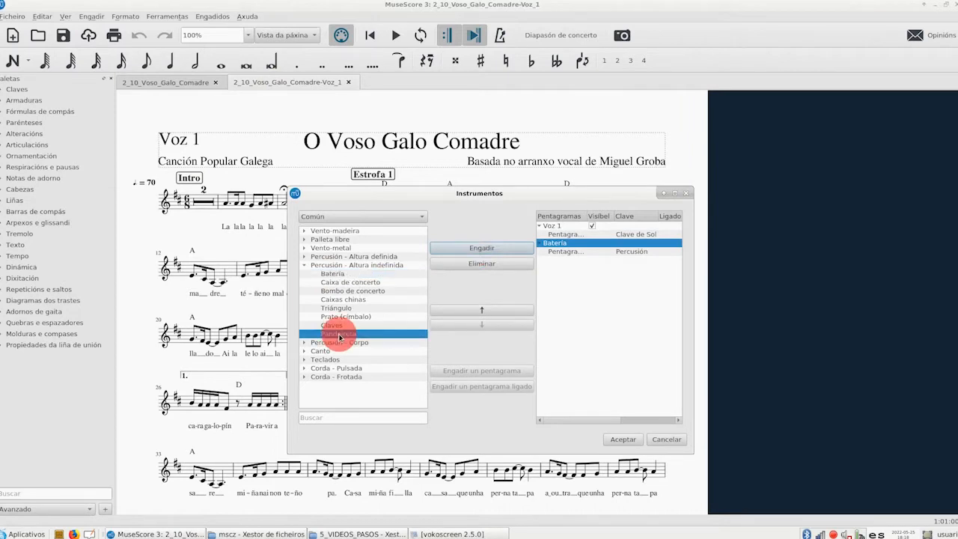
click(487, 252)
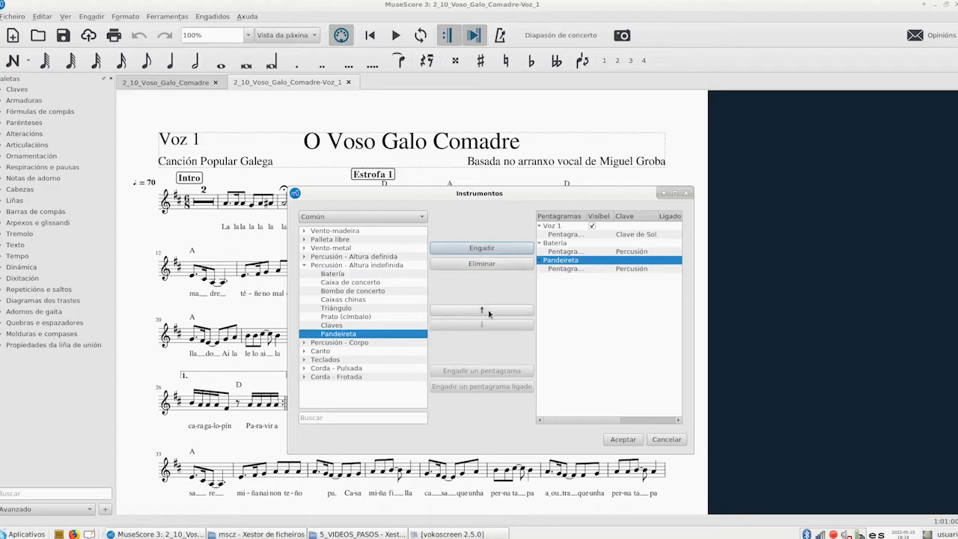
click(483, 310)
click(631, 442)
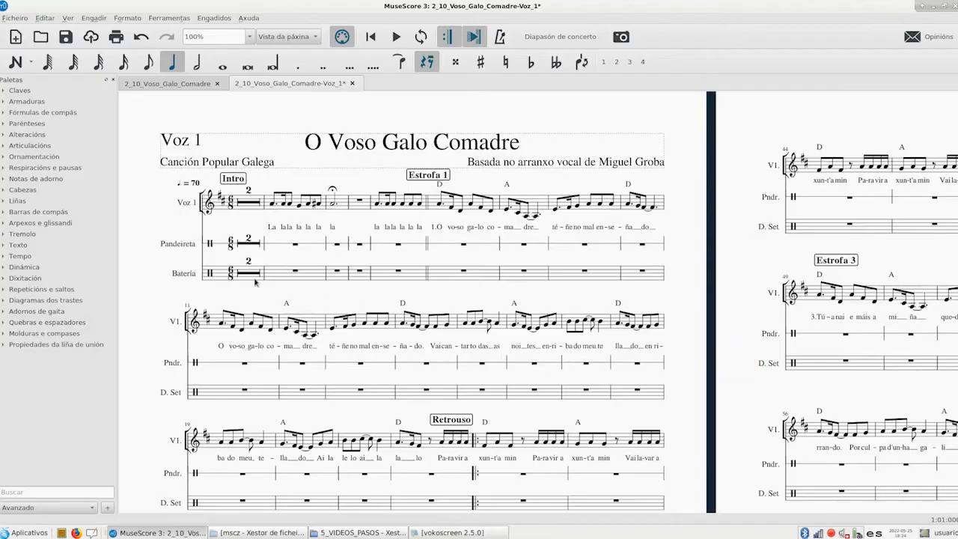
Step: Check the Pandeiro rhythm in the full score and enter a dotted eighth note at the start of the Pandeireta's first measure in Voz 1
click(150, 86)
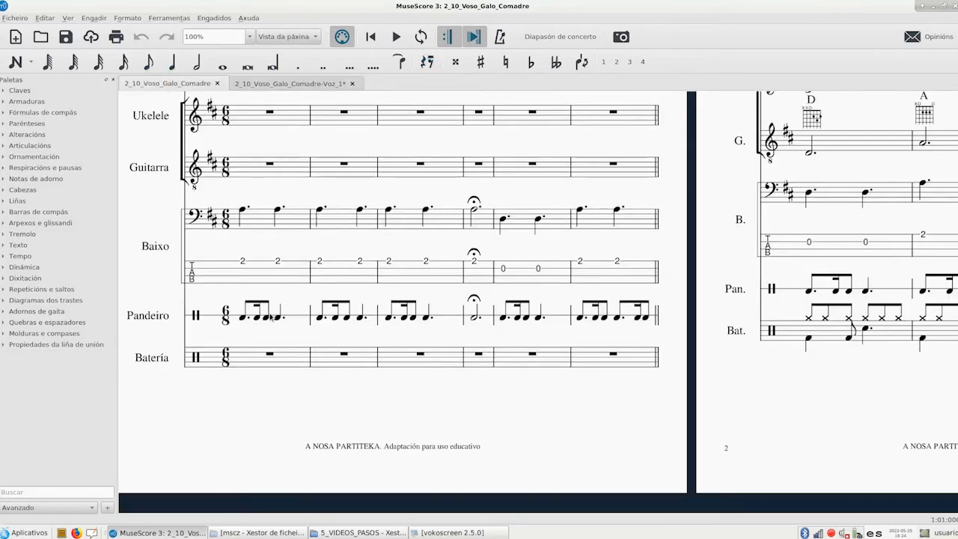
click(285, 85)
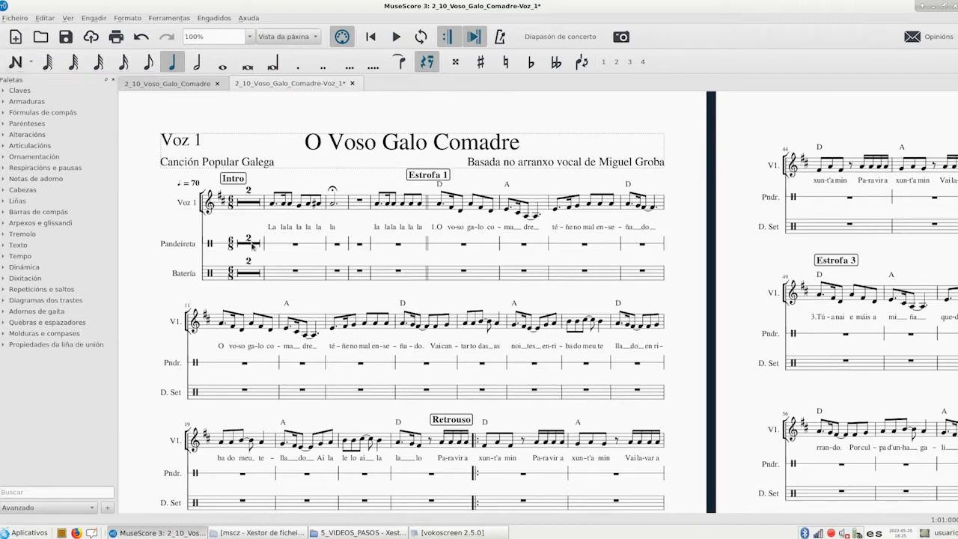
click(248, 241)
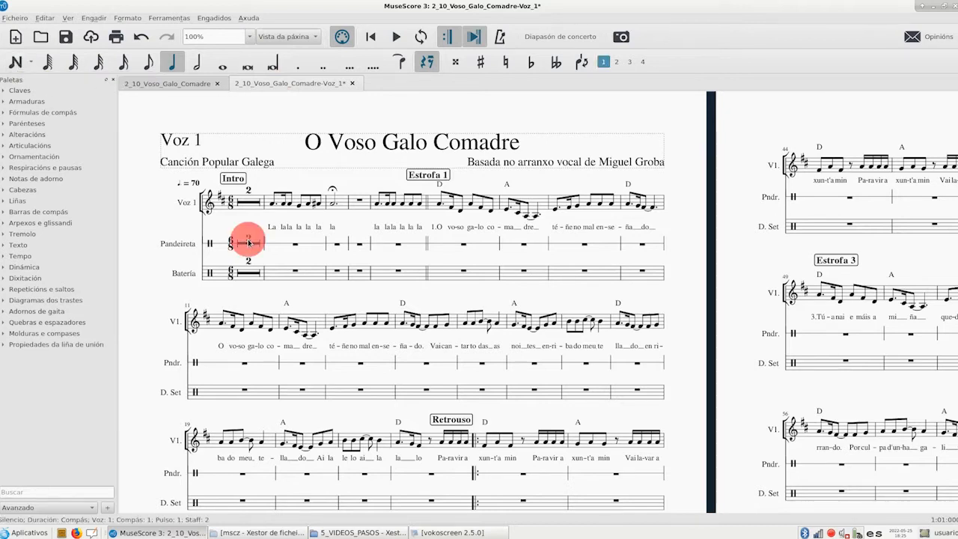
click(15, 63)
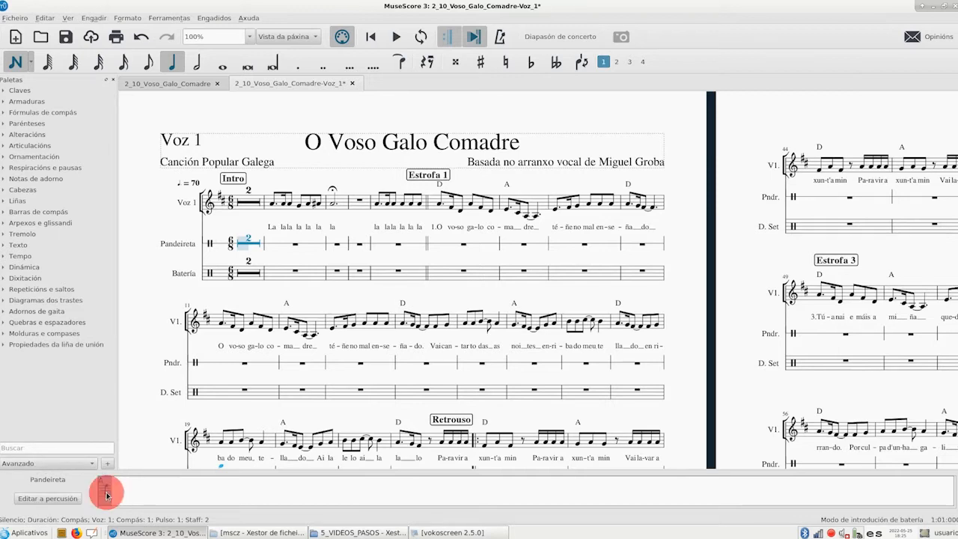
click(148, 62)
click(298, 62)
click(238, 246)
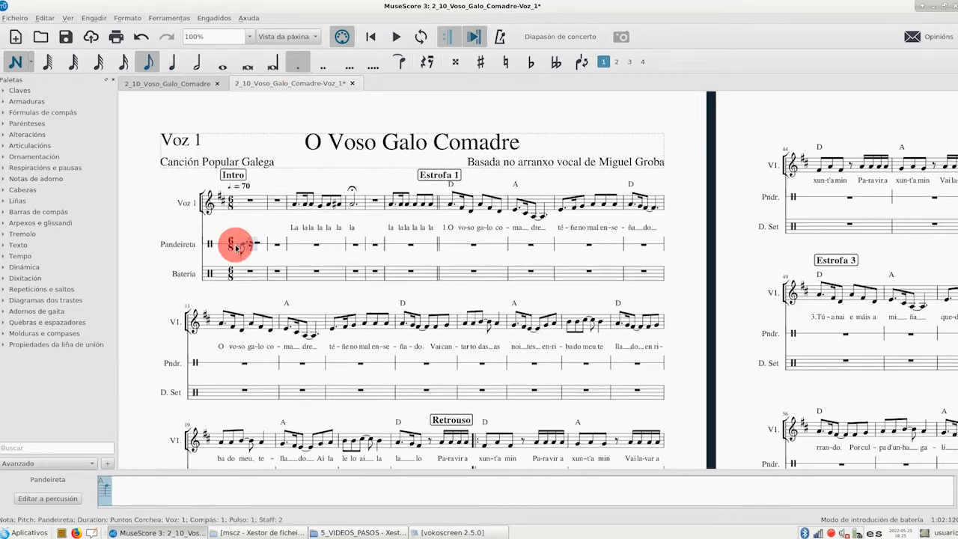
Step: Add a sixteenth note and an eighth note after the Pandeireta's dotted eighth, and leave note input
click(124, 62)
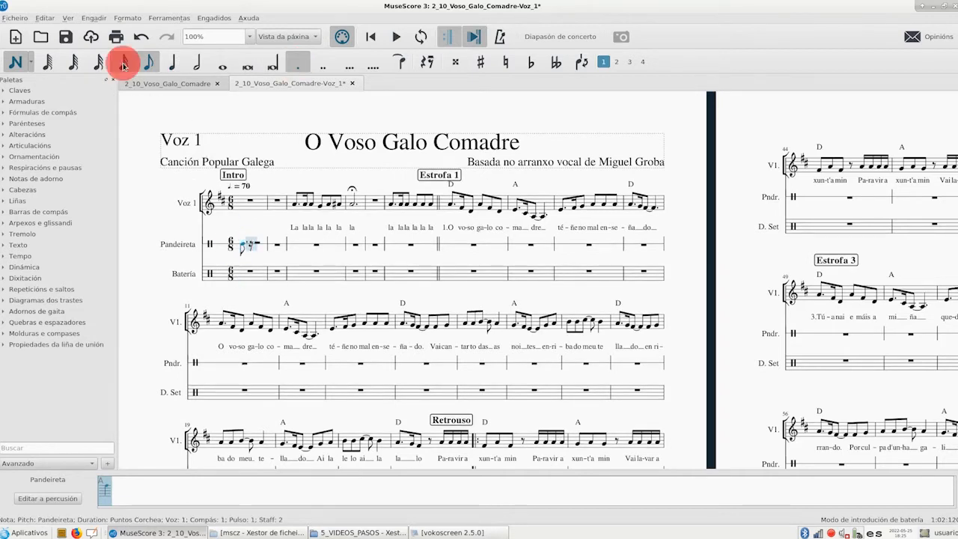
click(247, 245)
click(148, 62)
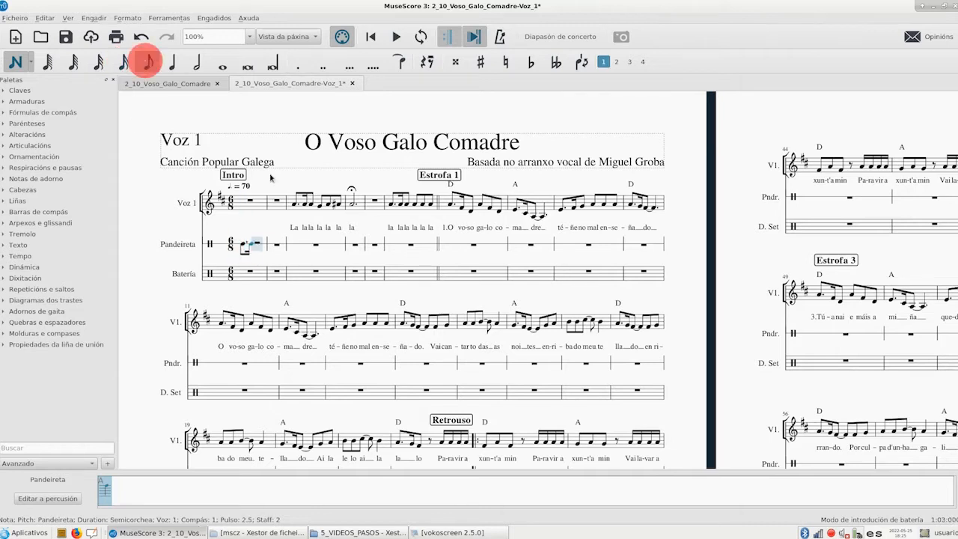
click(259, 247)
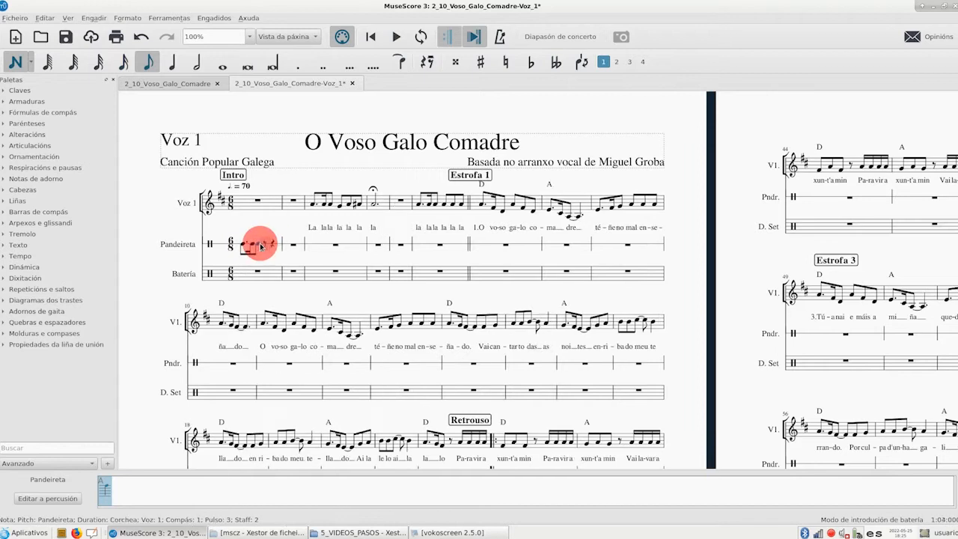
click(17, 62)
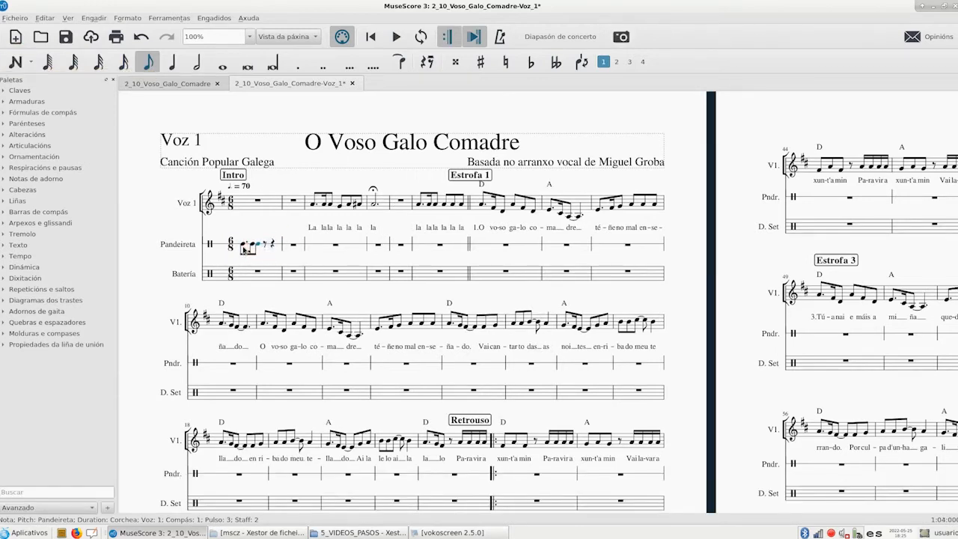
Step: Copy the three-note Pandeireta group into the second half of the first measure
click(243, 247)
shift+click(261, 247)
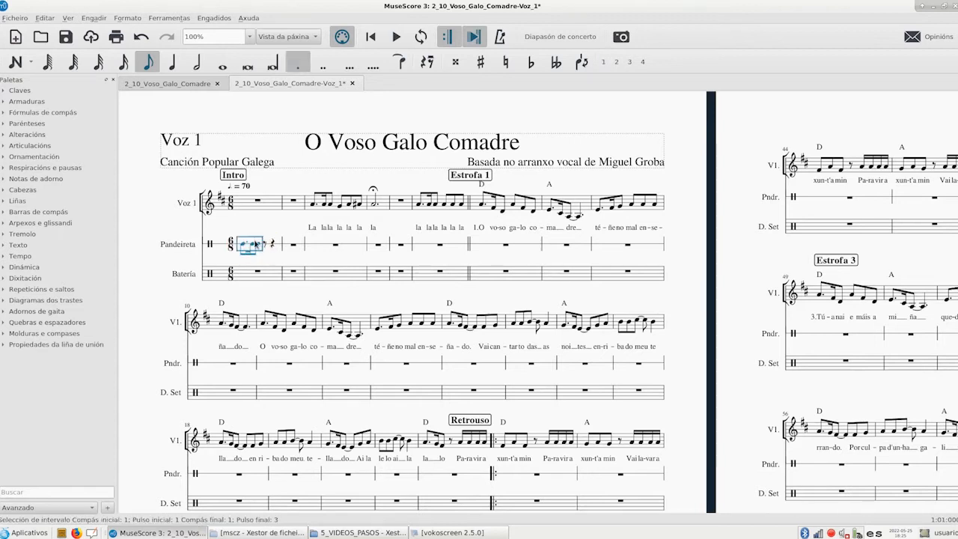
right_click(255, 243)
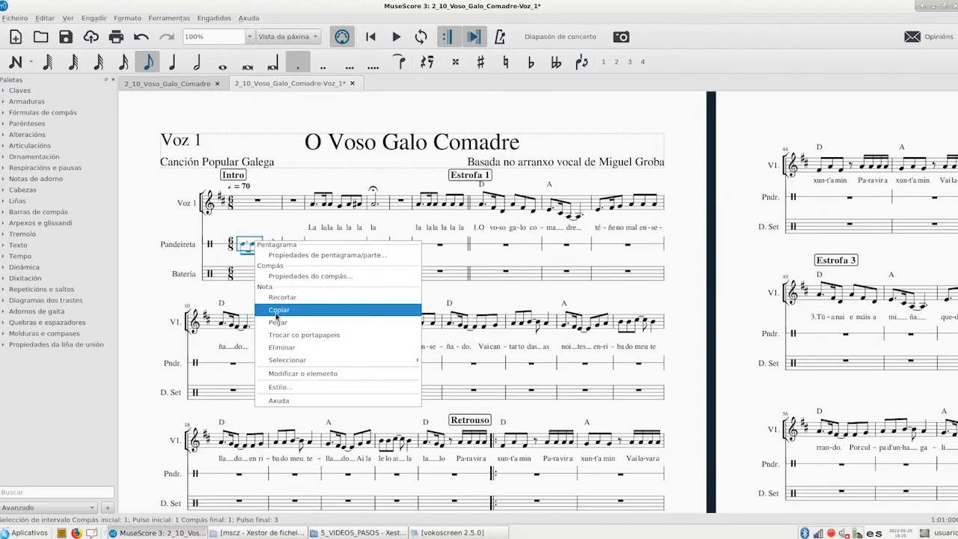
click(277, 315)
click(266, 249)
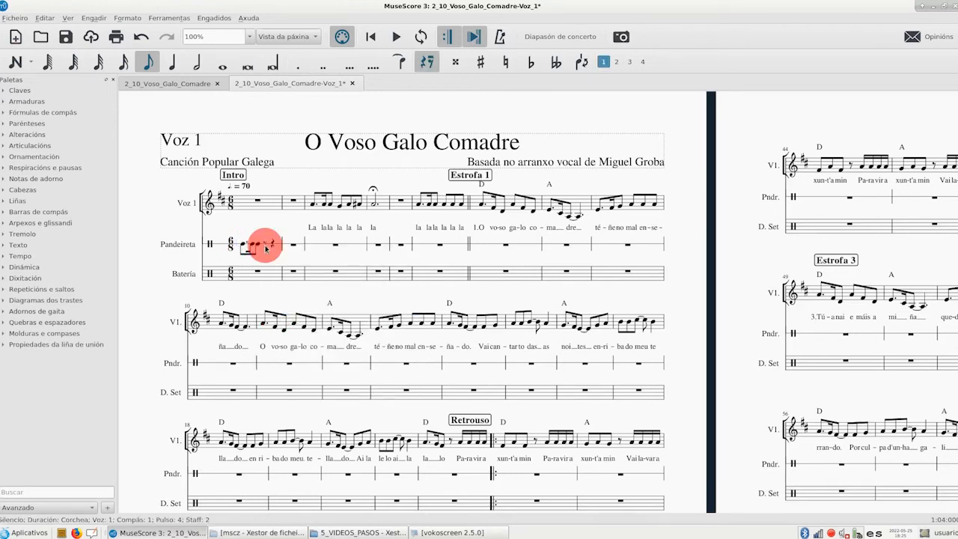
right_click(266, 248)
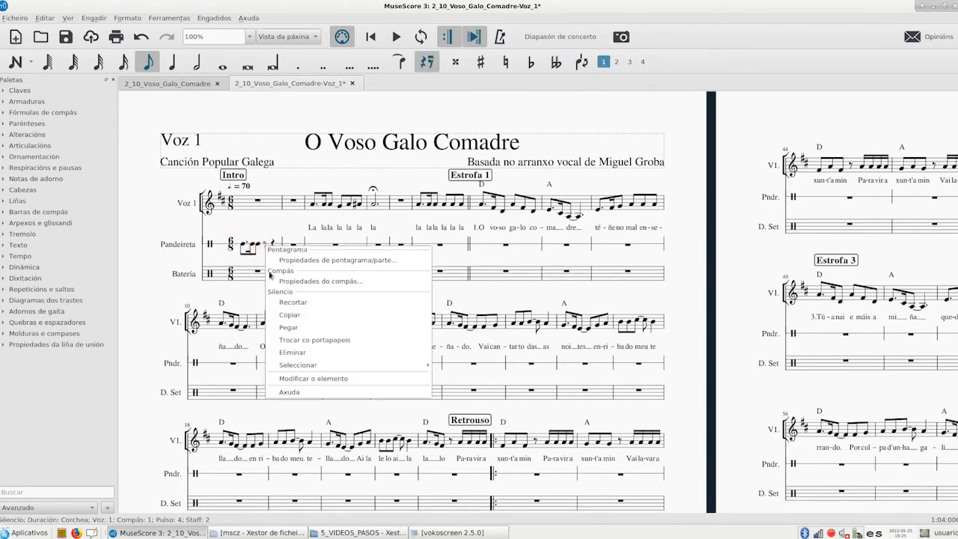
click(286, 328)
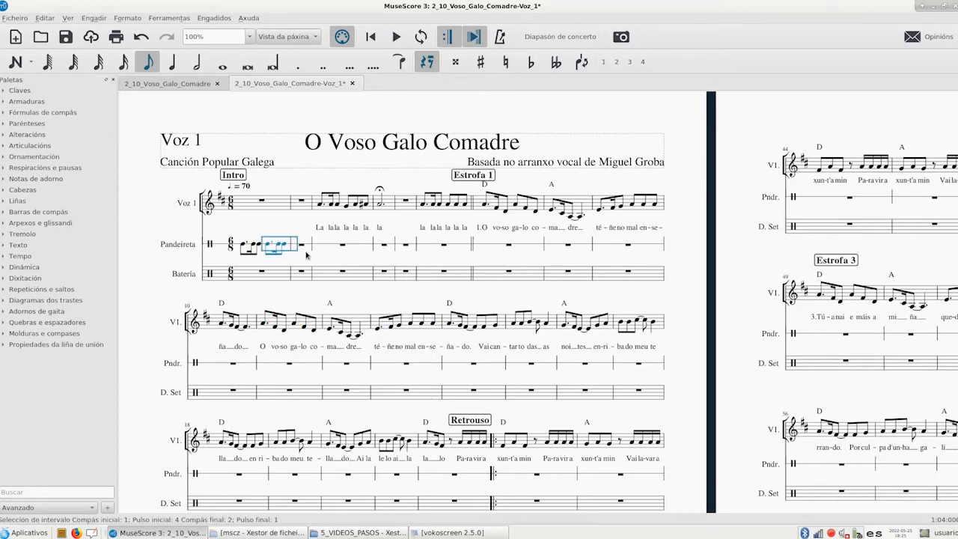
Step: Copy the Pandeireta's whole first measure into measures 2 and 3
scroll(307, 240, up, 1)
scroll(307, 240, up, 5)
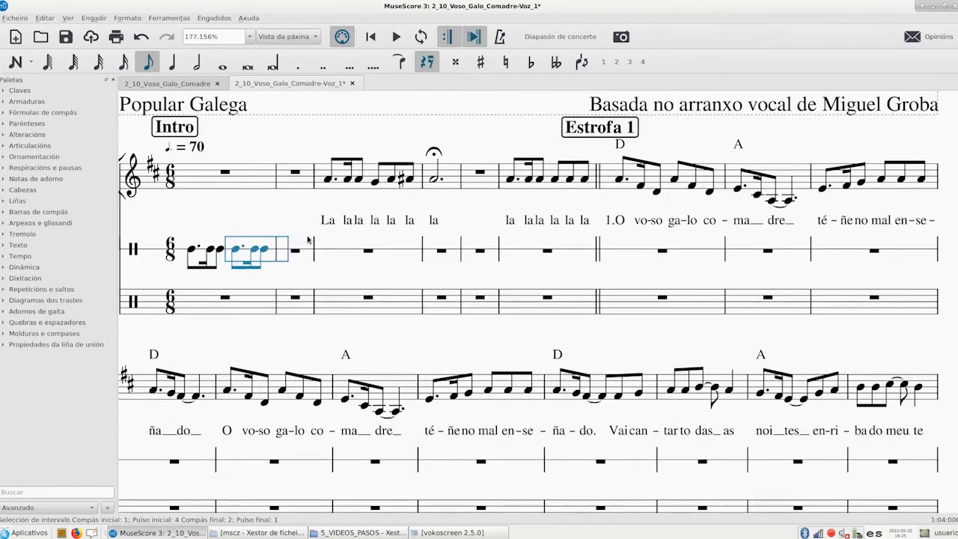
click(193, 292)
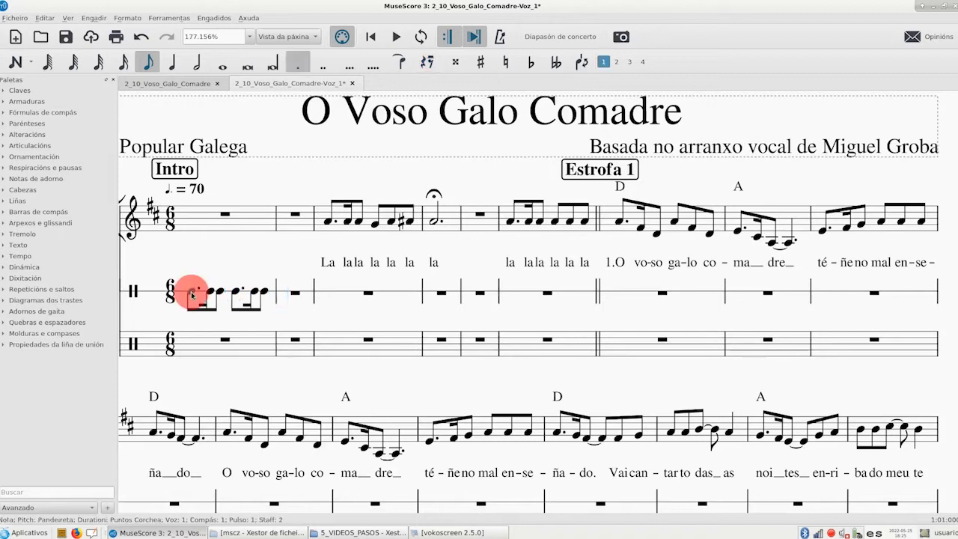
shift+click(265, 293)
right_click(265, 291)
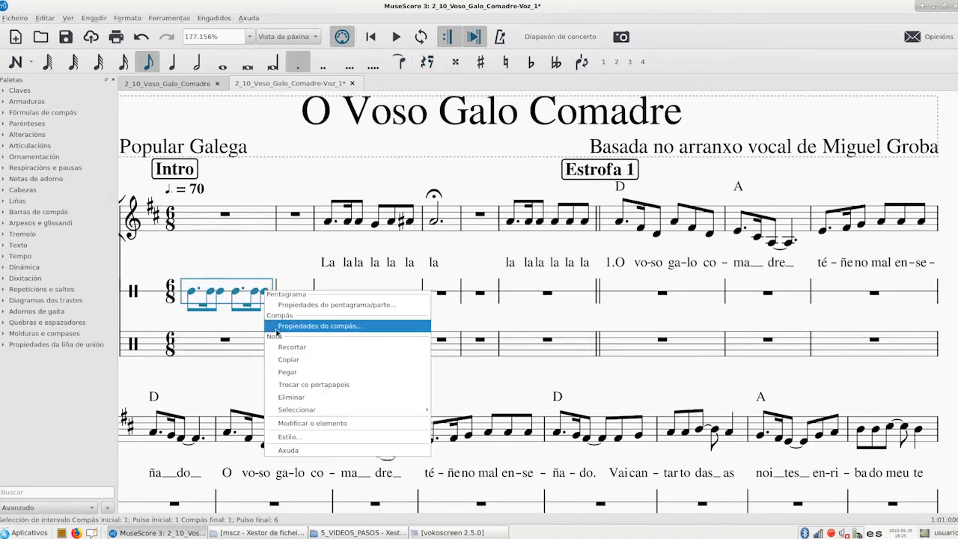
click(285, 359)
click(293, 292)
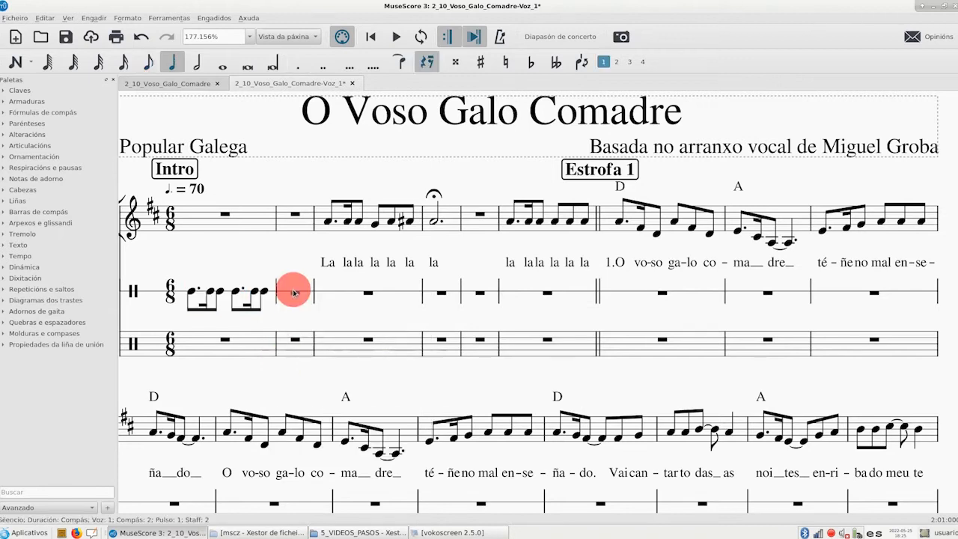
right_click(294, 292)
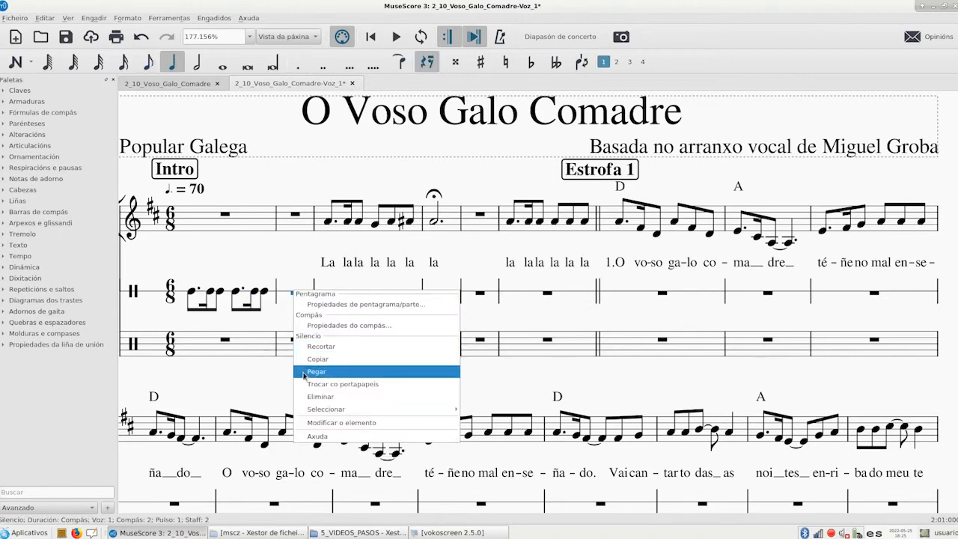
click(305, 372)
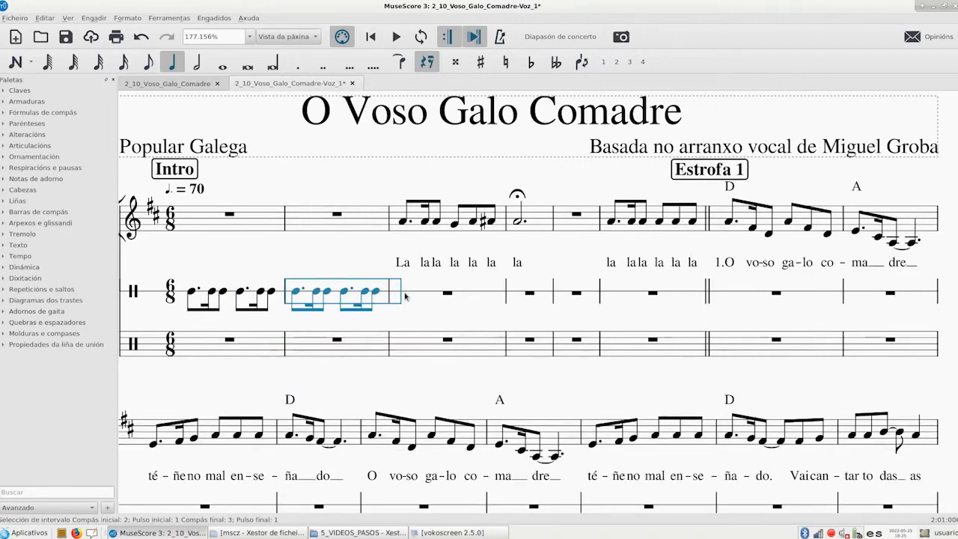
right_click(443, 293)
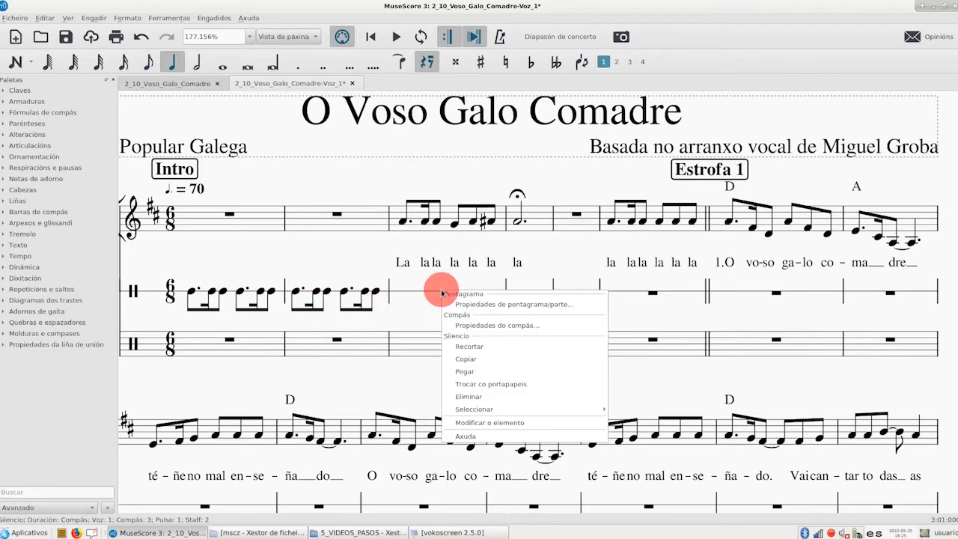
click(463, 371)
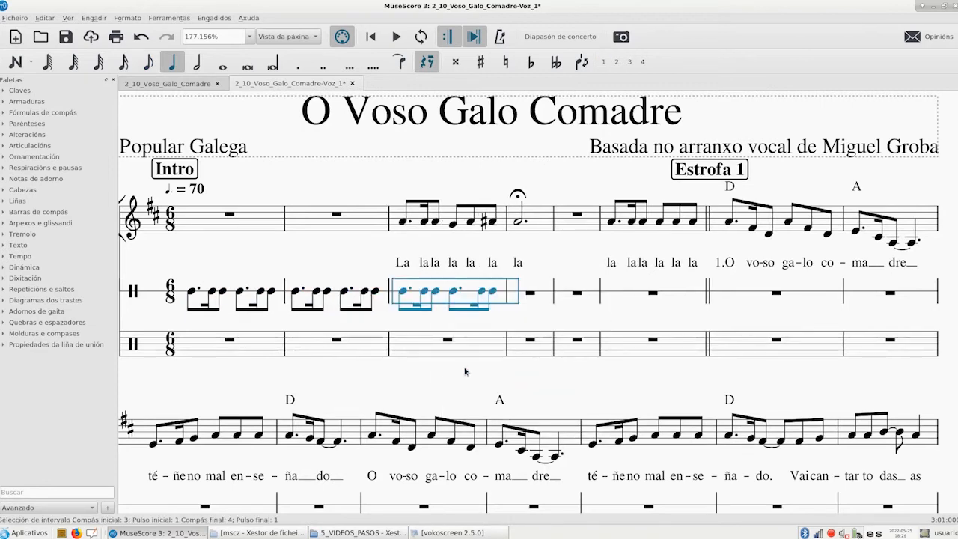
scroll(449, 354, down, 1)
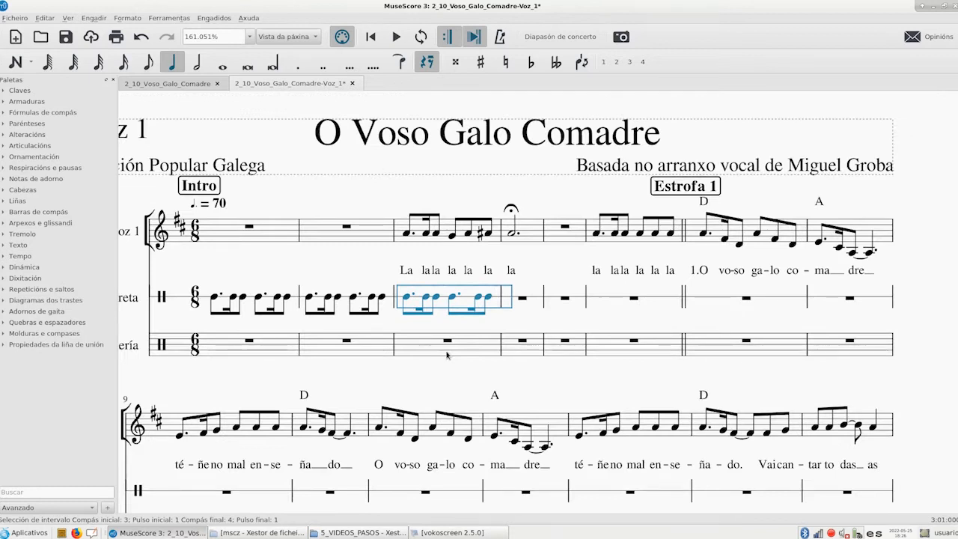
scroll(447, 355, down, 1)
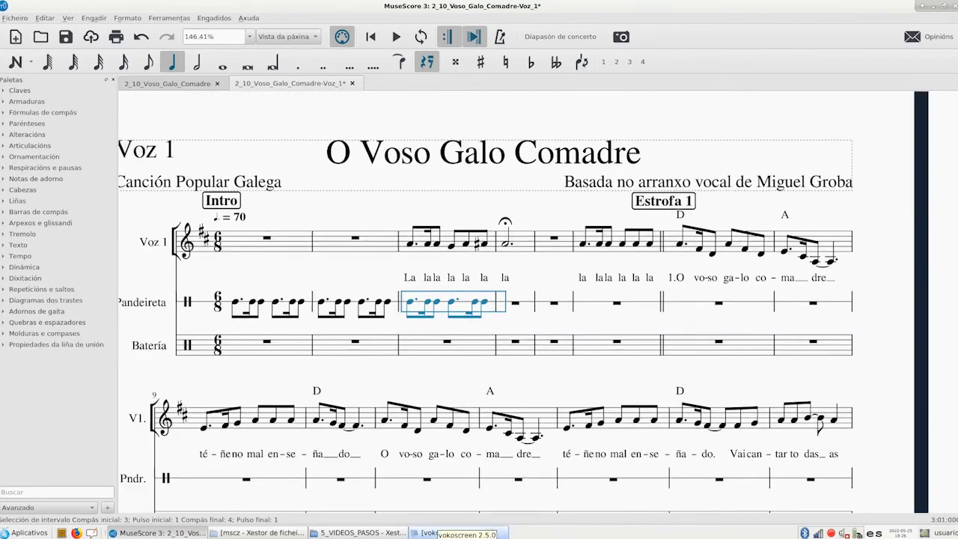
click(431, 533)
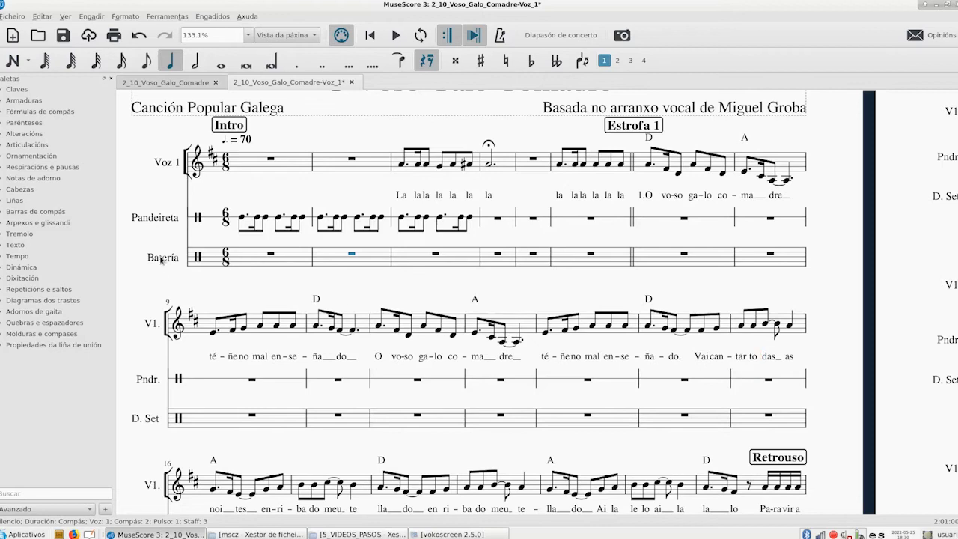
Step: Examine the Batería rhythm on page 2 of the full score 2_10_Voso_Galo_Comadre
click(169, 83)
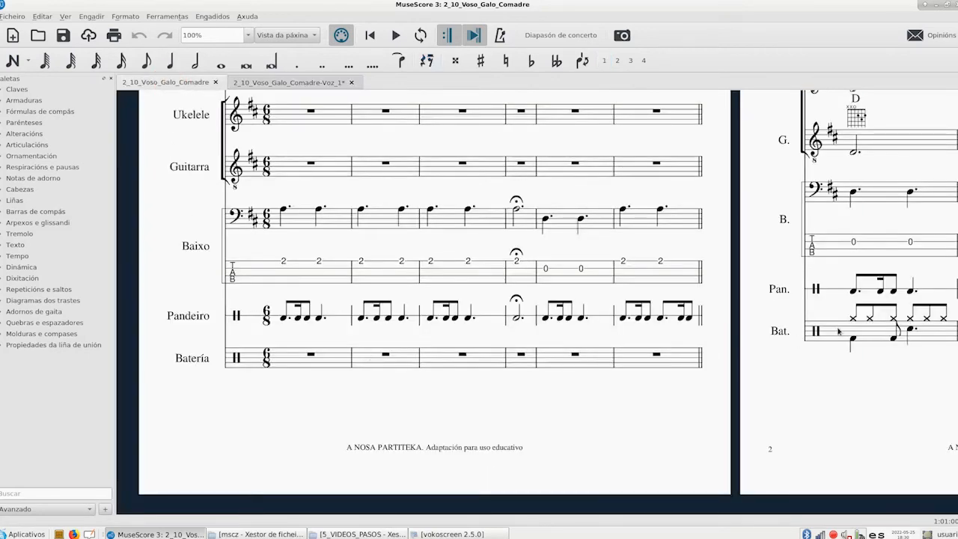
drag(861, 335, 438, 336)
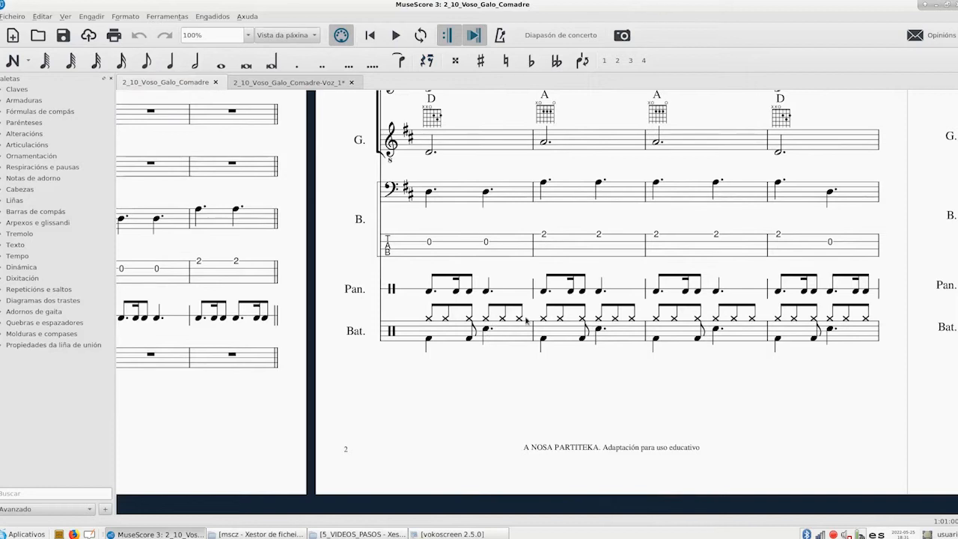
Step: In the 2_10_Voso_Galo_Comadre-Voz_1 score, enter a Bombo acústico quarter note in voice 2 at the start of Batería's first measure
click(293, 82)
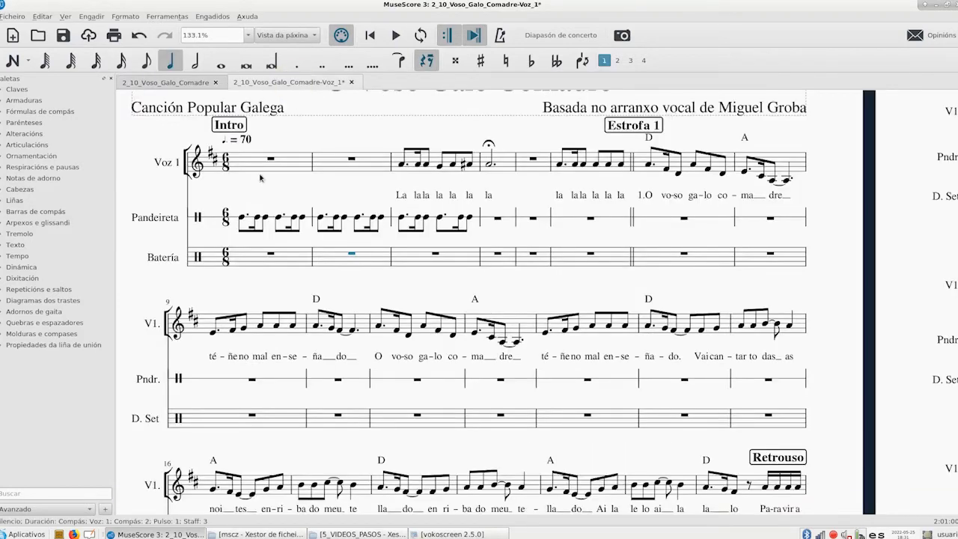
click(270, 257)
click(14, 61)
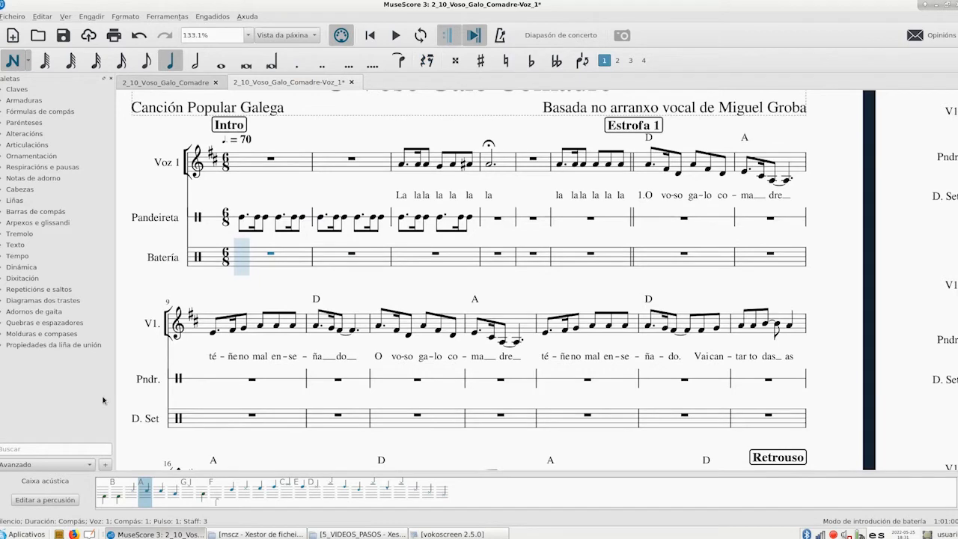
click(104, 498)
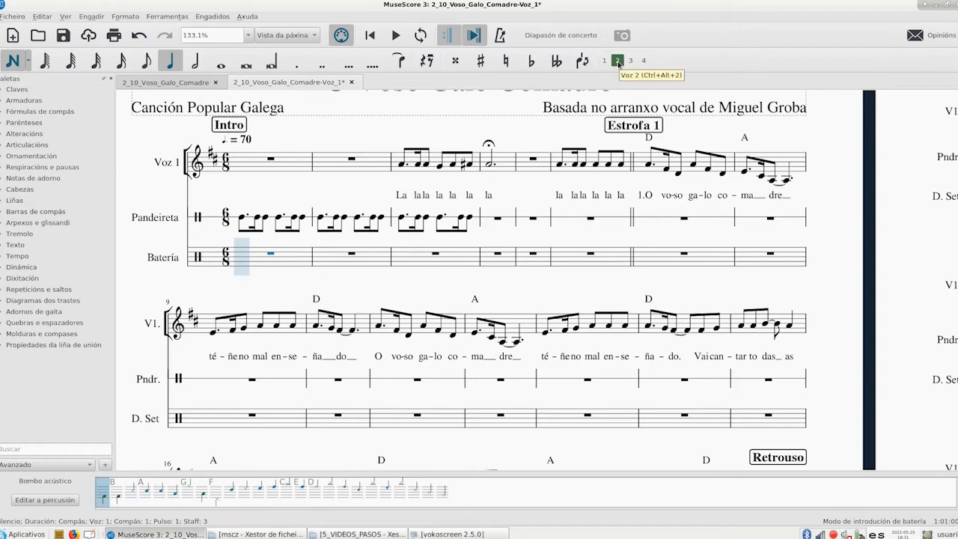
click(222, 259)
click(224, 259)
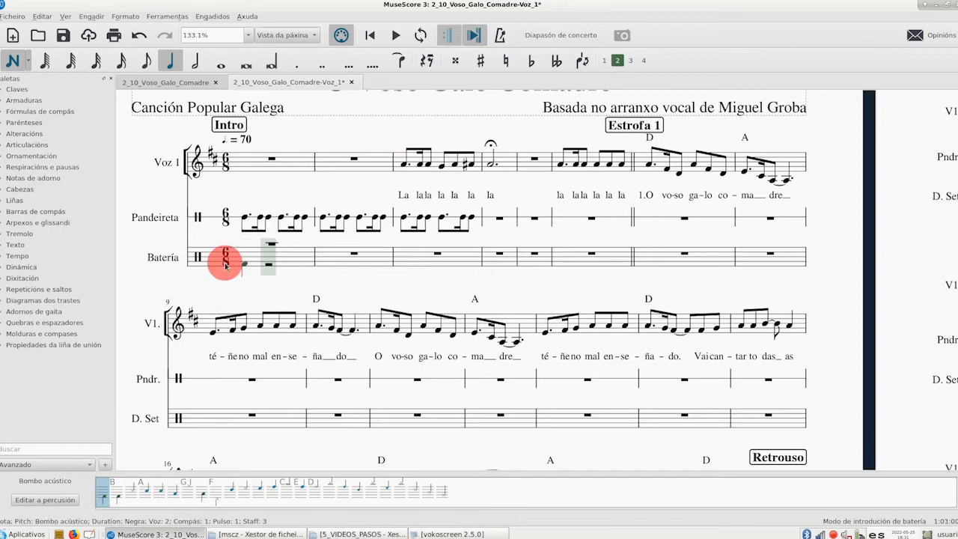
Step: Add a Bombo acústico eighth note in voice 2 after the Batería's quarter note
click(144, 61)
click(264, 263)
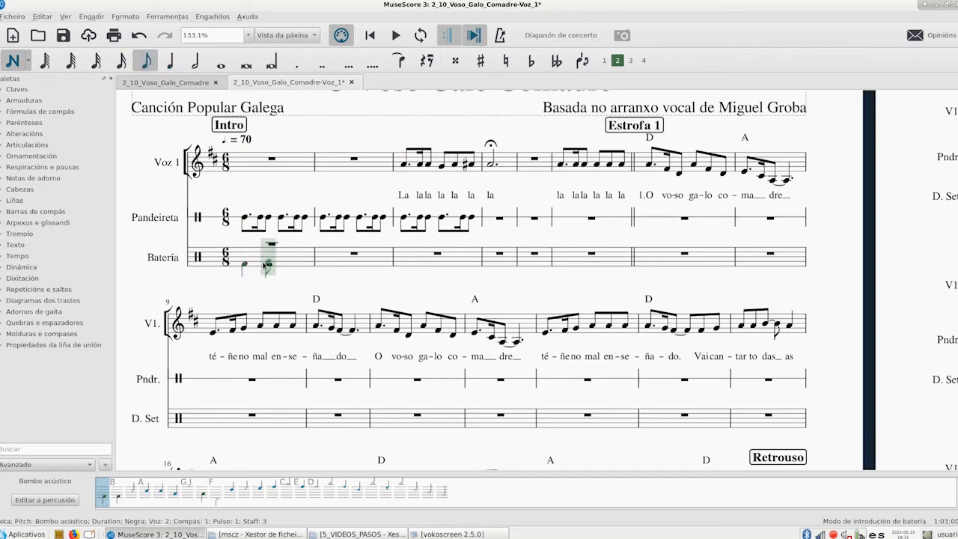
click(261, 265)
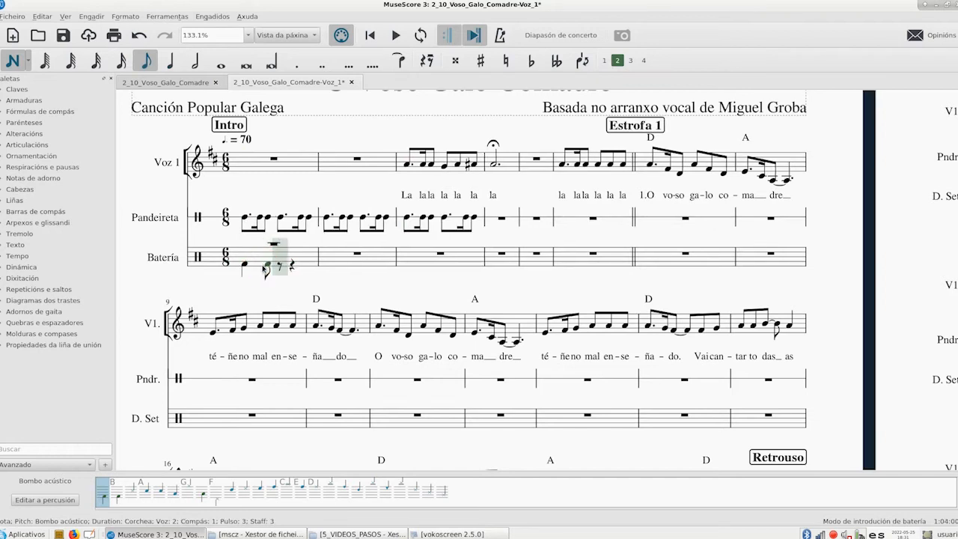
Step: Add a Caixa acústica eighth note in voice 2 after the second bass drum note, and leave note input
click(148, 494)
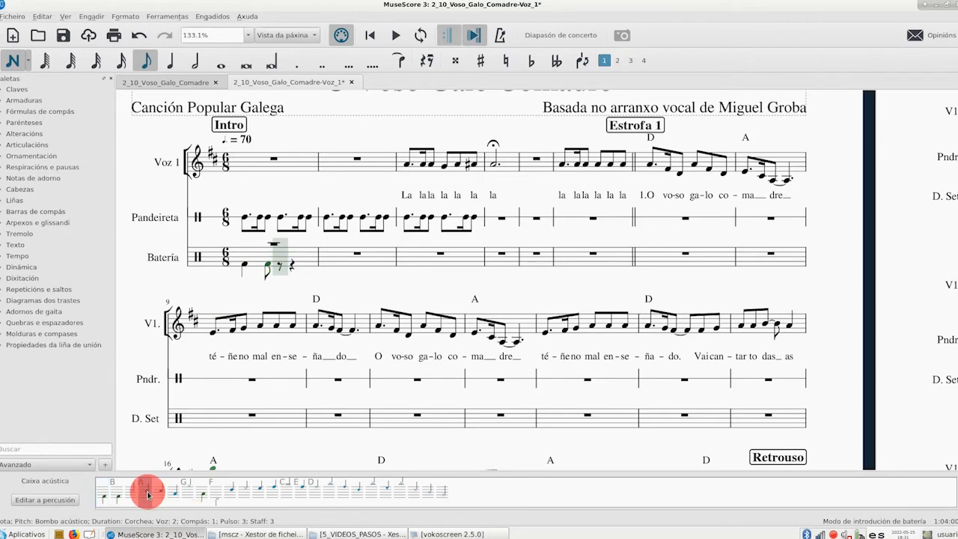
click(618, 62)
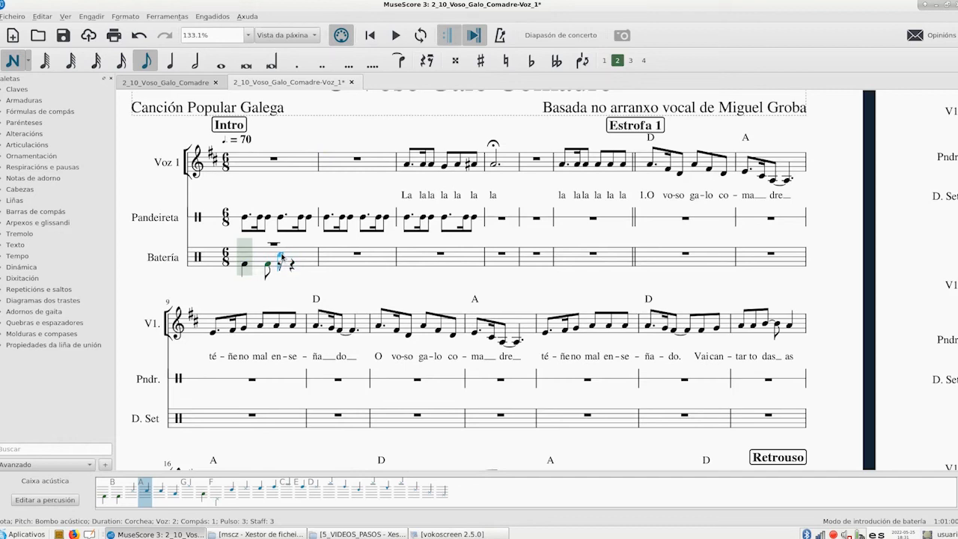
click(282, 257)
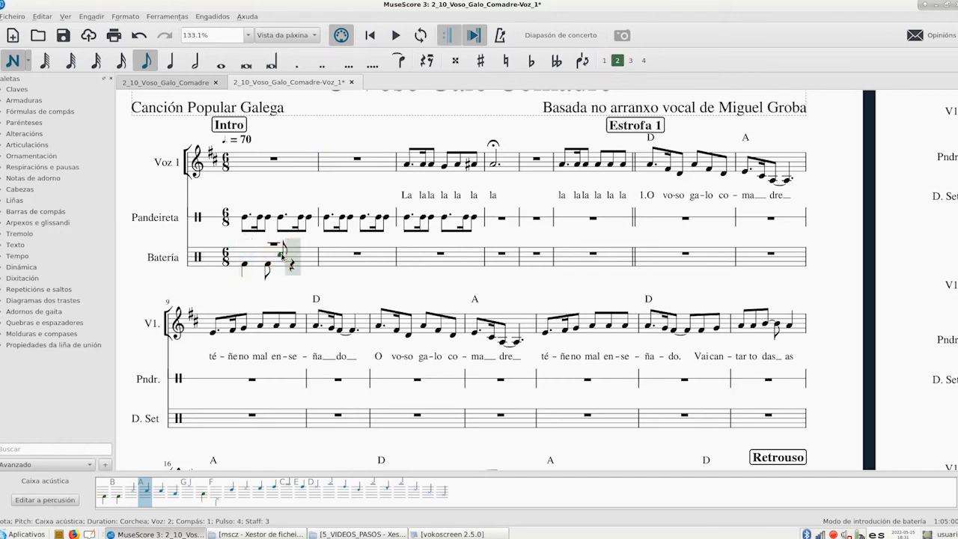
click(15, 60)
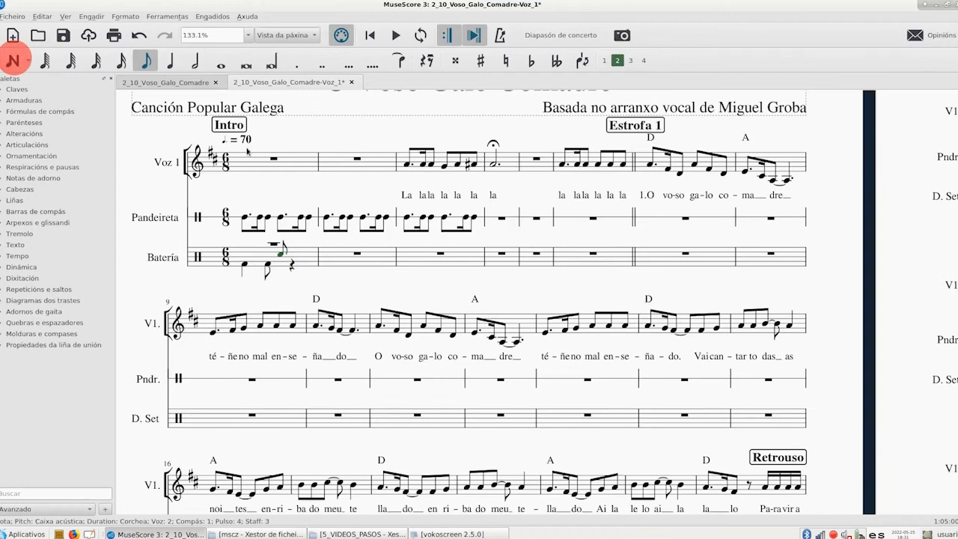
Step: Flip the stem of the Batería's snare eighth note so it points downward
click(284, 247)
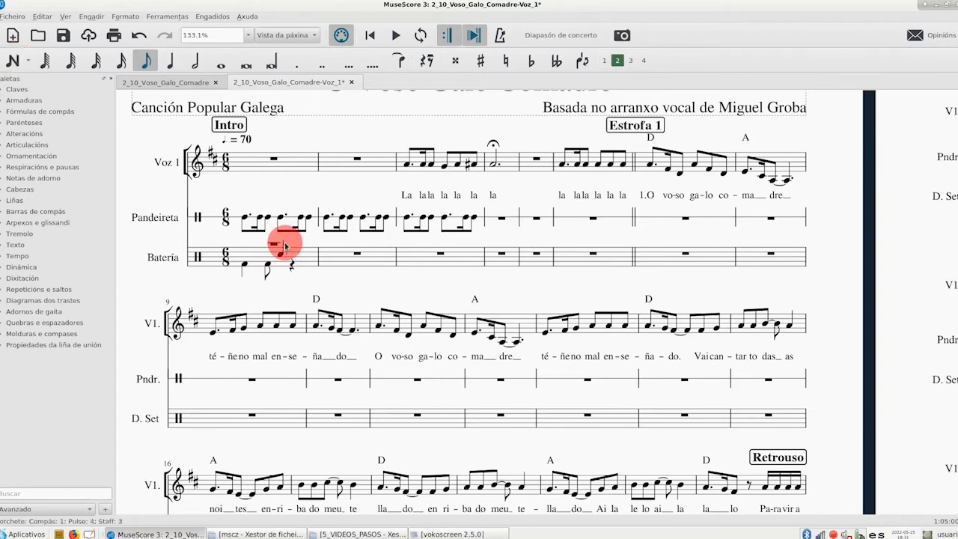
right_click(283, 247)
click(293, 349)
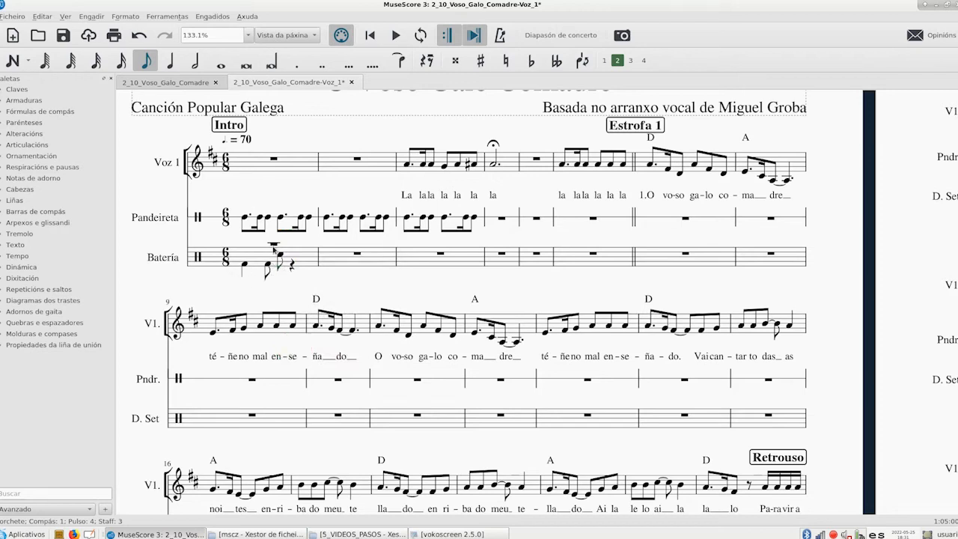
Step: Choose Charlestón fechado for voice 1 of Batería's first measure and check its rhythm in the full score 2_10_Voso_Galo_Comadre
click(274, 244)
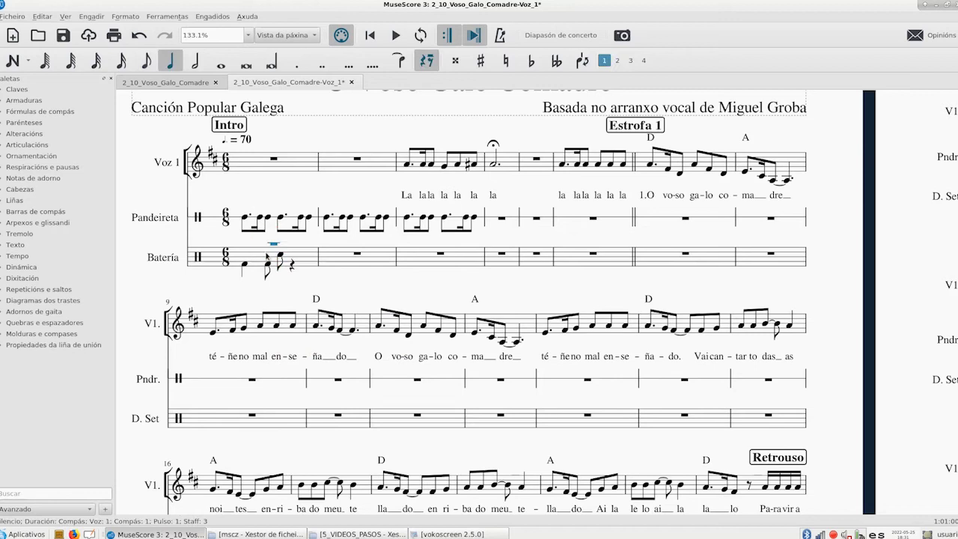
click(12, 62)
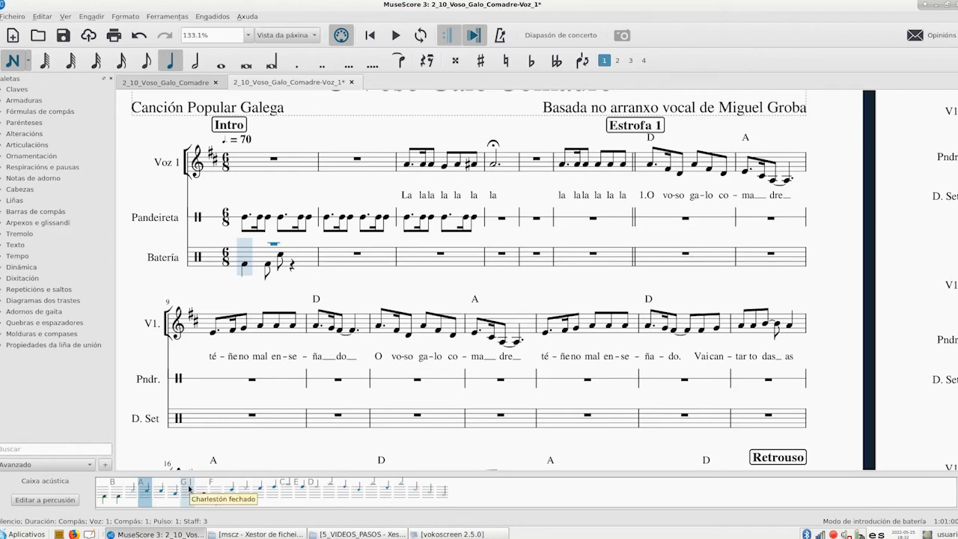
click(189, 488)
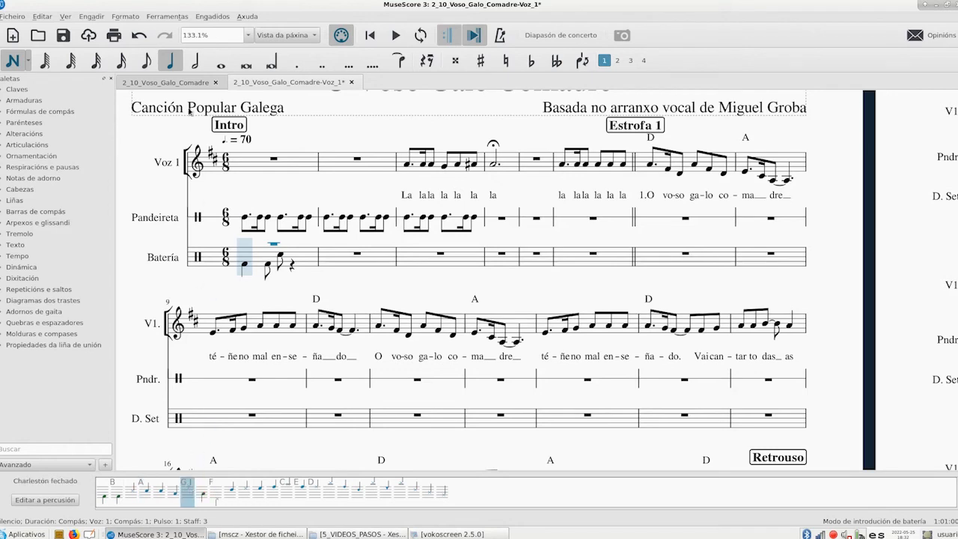
click(182, 85)
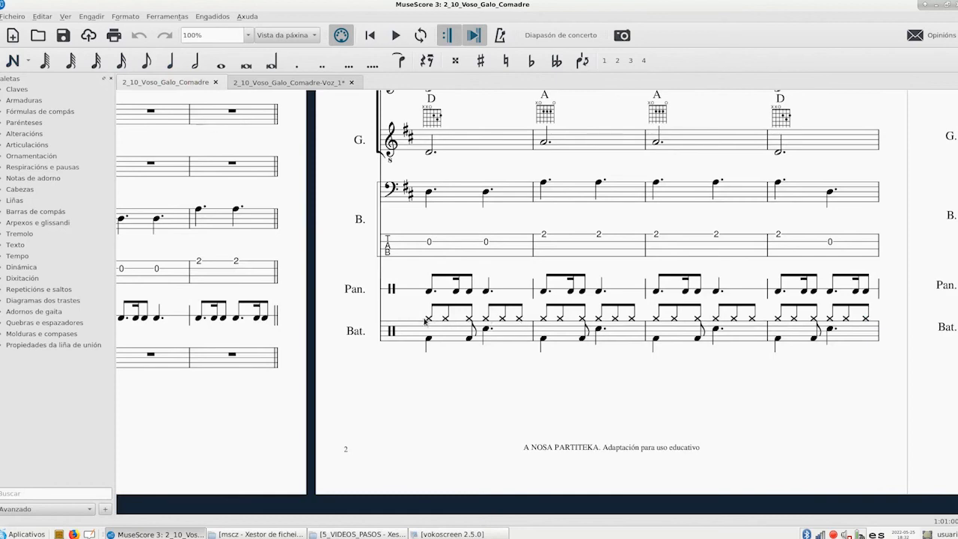
click(300, 82)
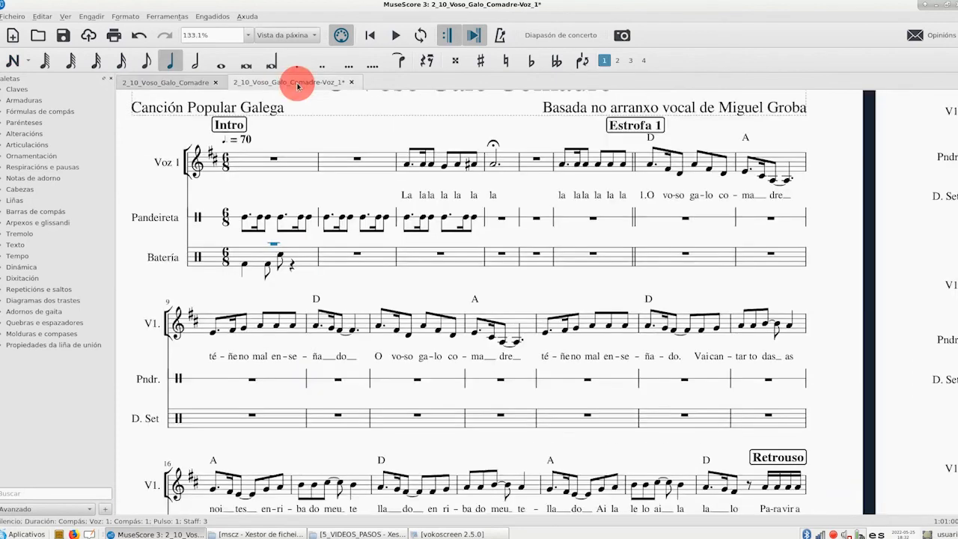
Step: Fill voice 1 of Batería's first measure with six Charlestón fechado eighth notes, and leave note input
click(144, 64)
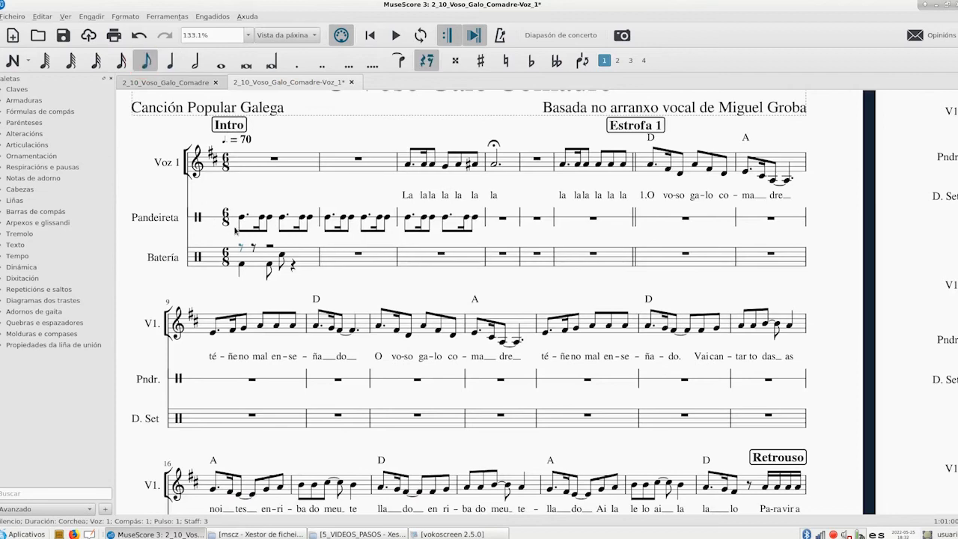
click(13, 61)
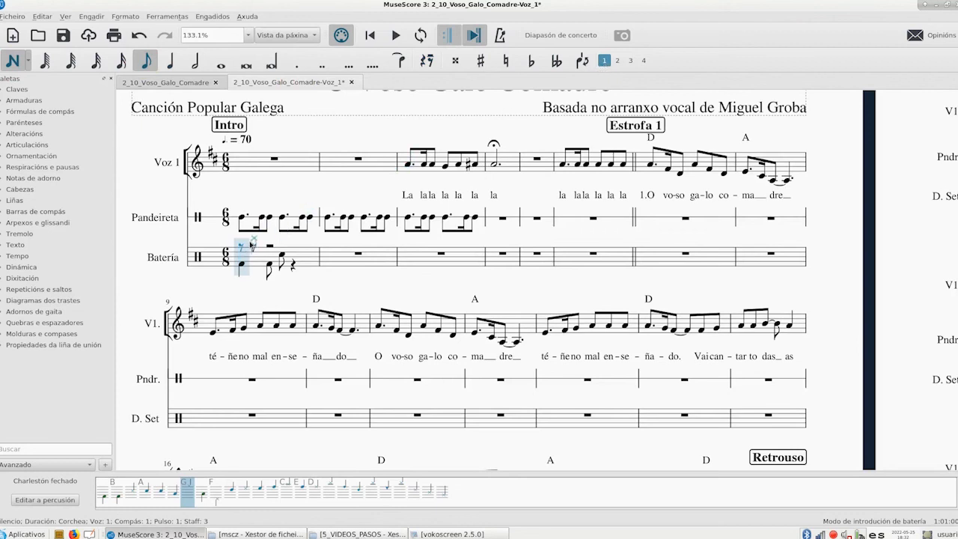
click(239, 247)
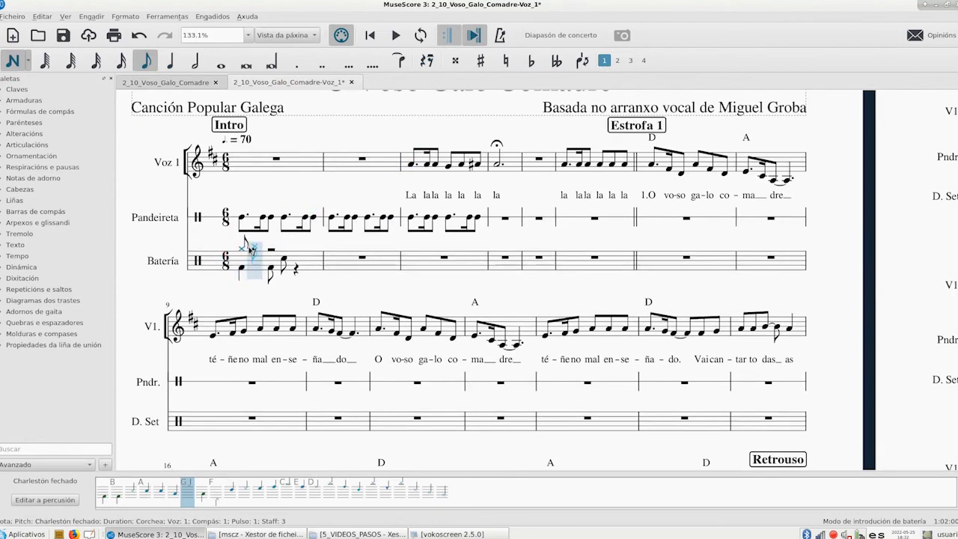
click(252, 247)
click(265, 248)
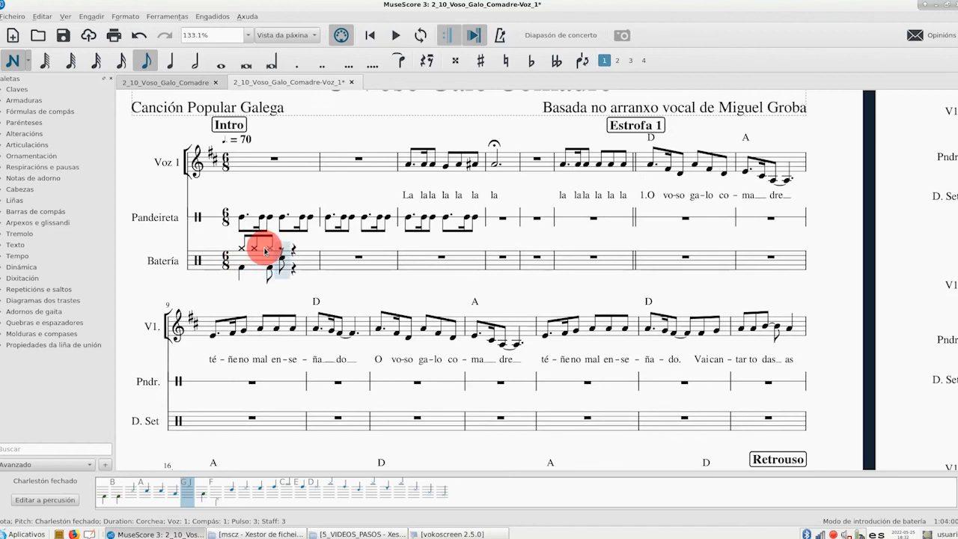
click(283, 248)
click(296, 248)
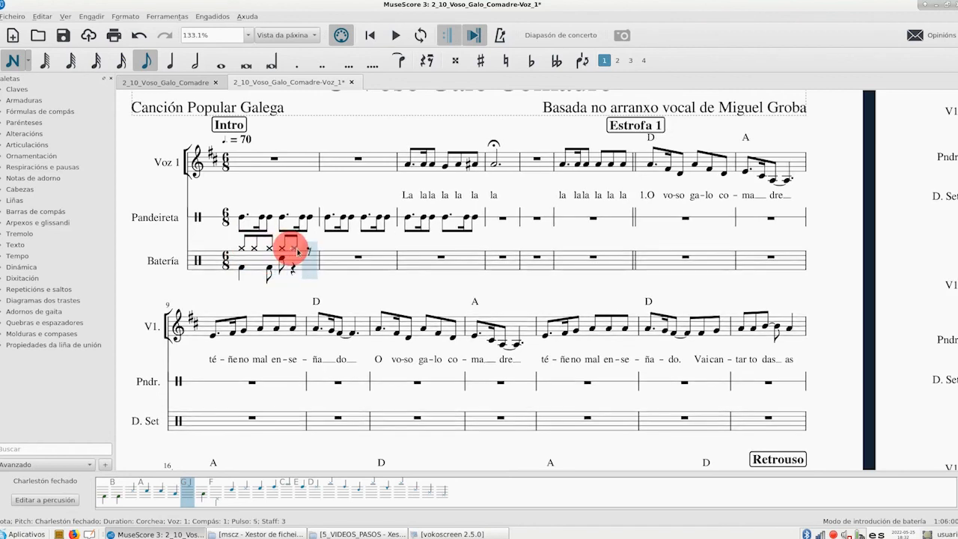
click(310, 249)
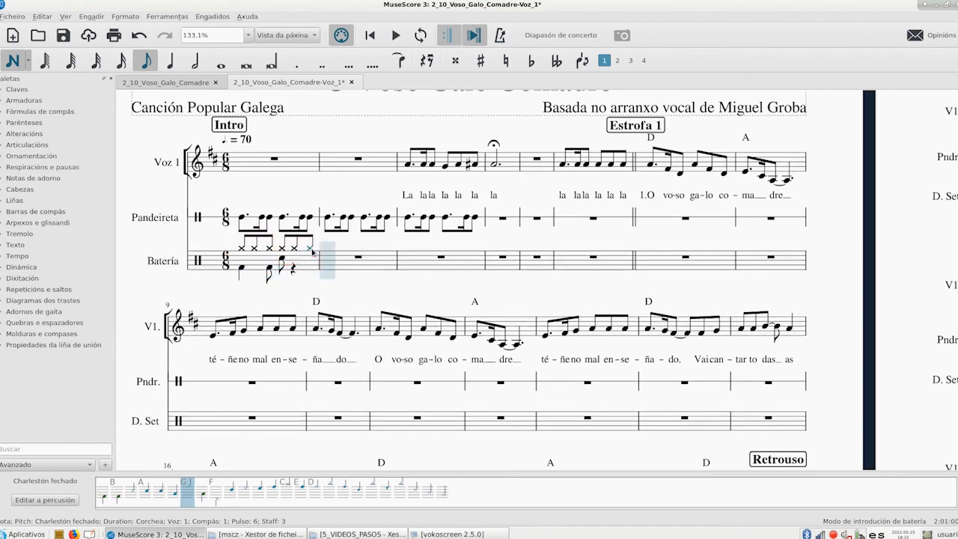
click(9, 63)
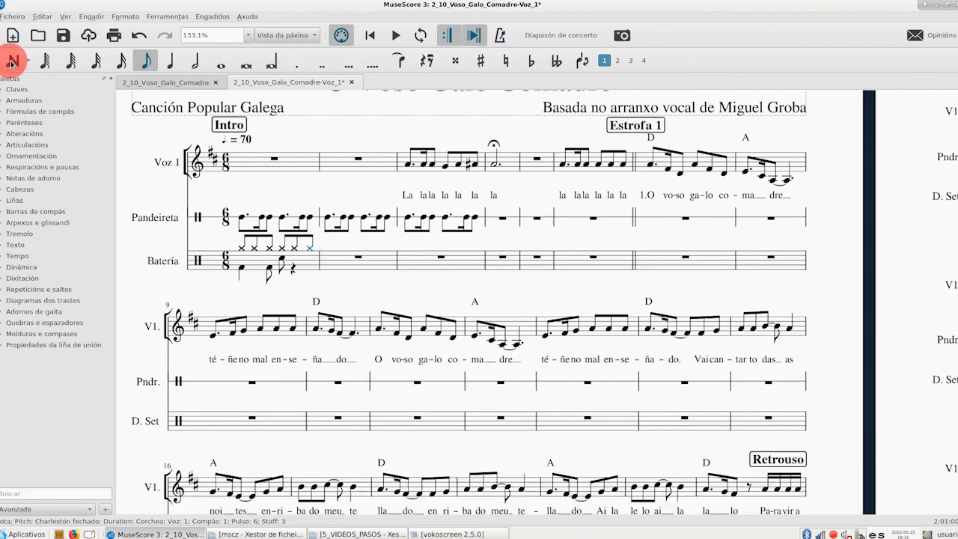
Step: Copy the Batería's whole first measure into measure 2
click(261, 267)
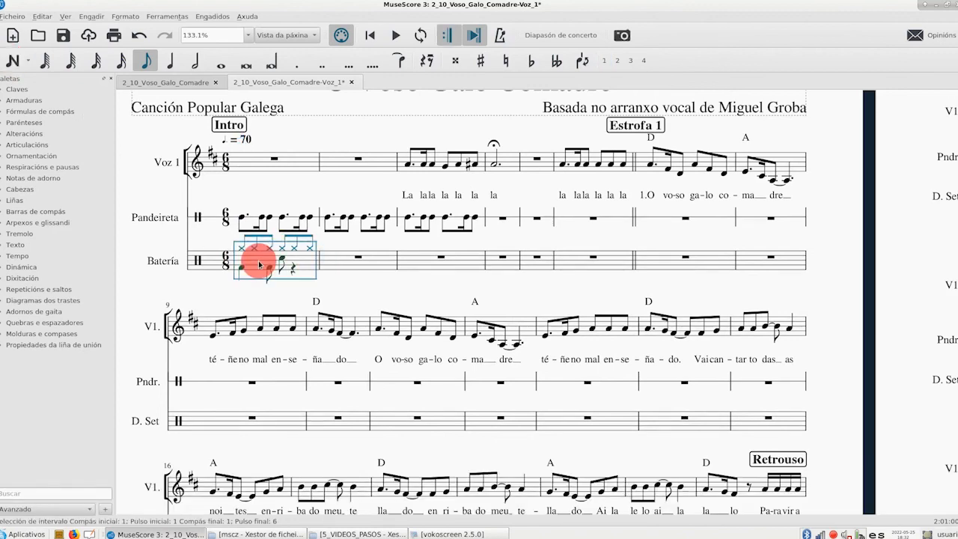
right_click(260, 266)
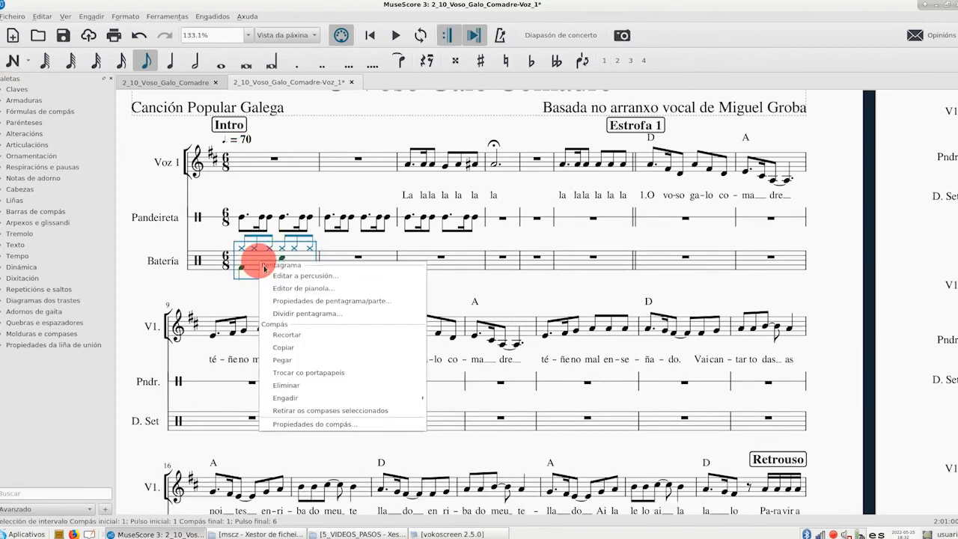
click(283, 346)
click(341, 266)
right_click(340, 267)
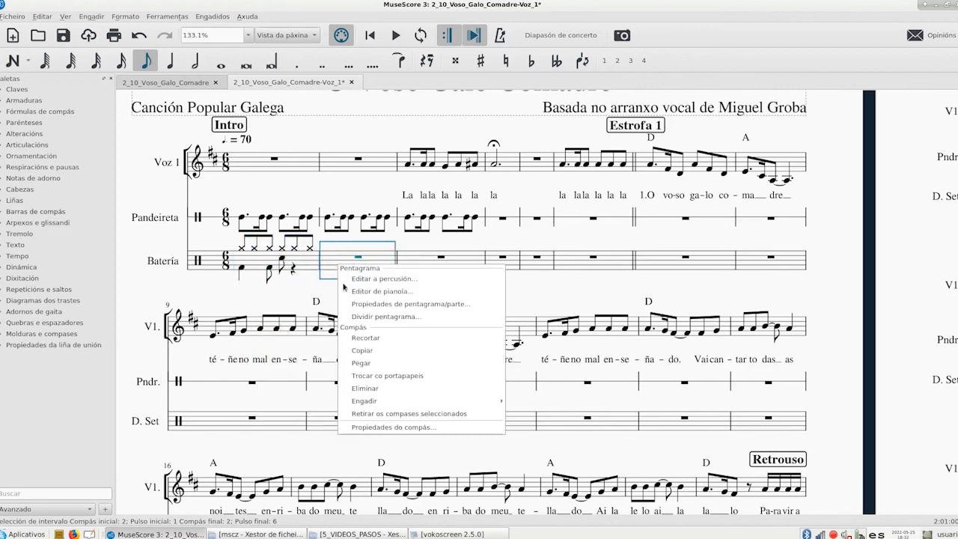
click(345, 362)
Step: Paste the copied Batería measure into measures 3 and 4
click(417, 266)
right_click(418, 267)
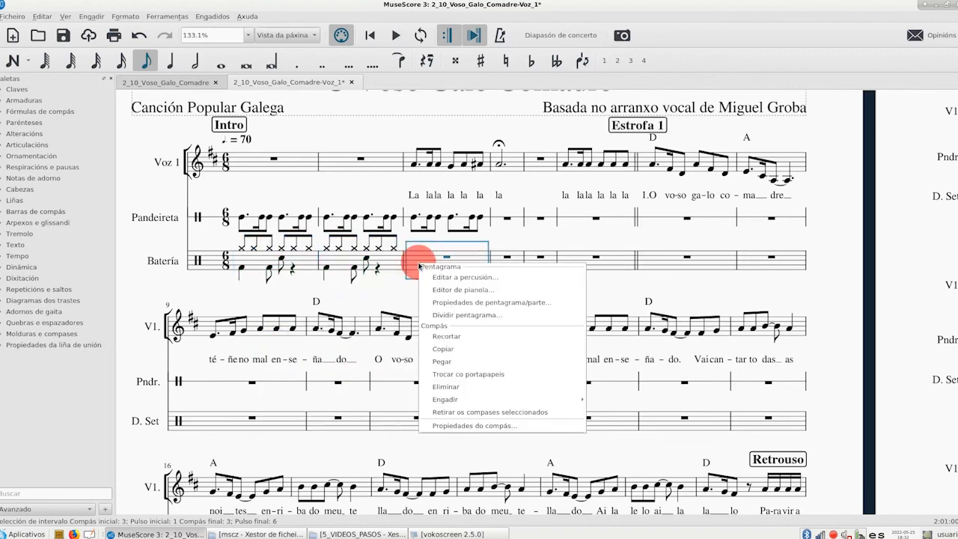
click(460, 367)
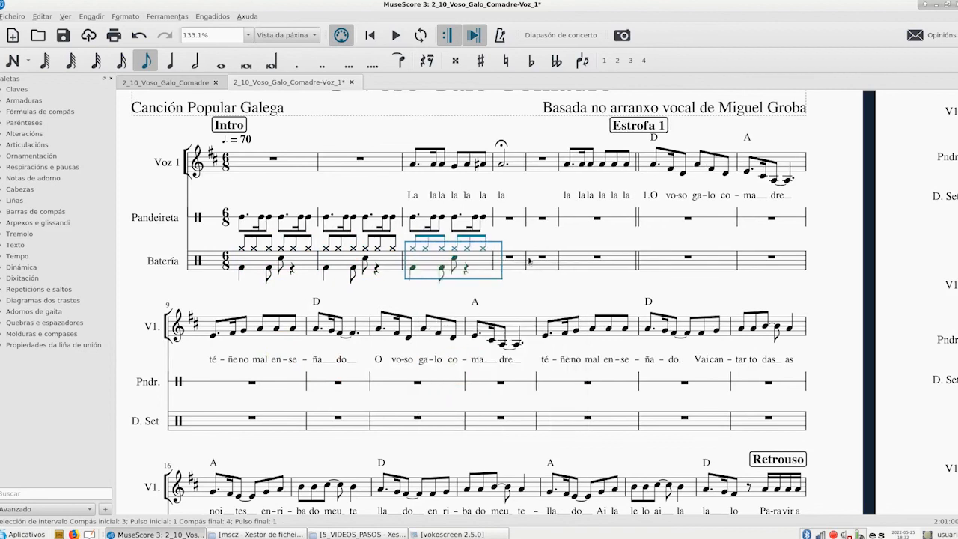
click(497, 267)
right_click(498, 266)
click(530, 363)
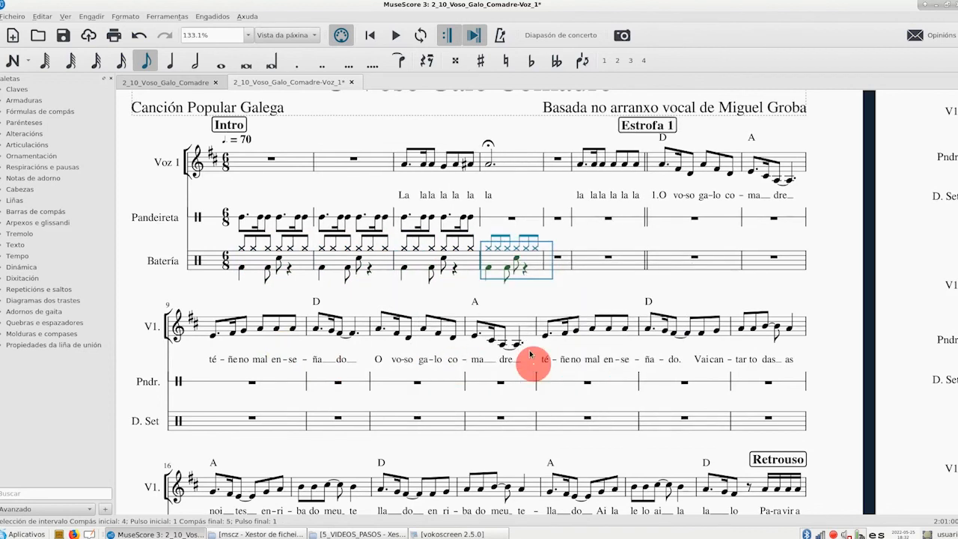